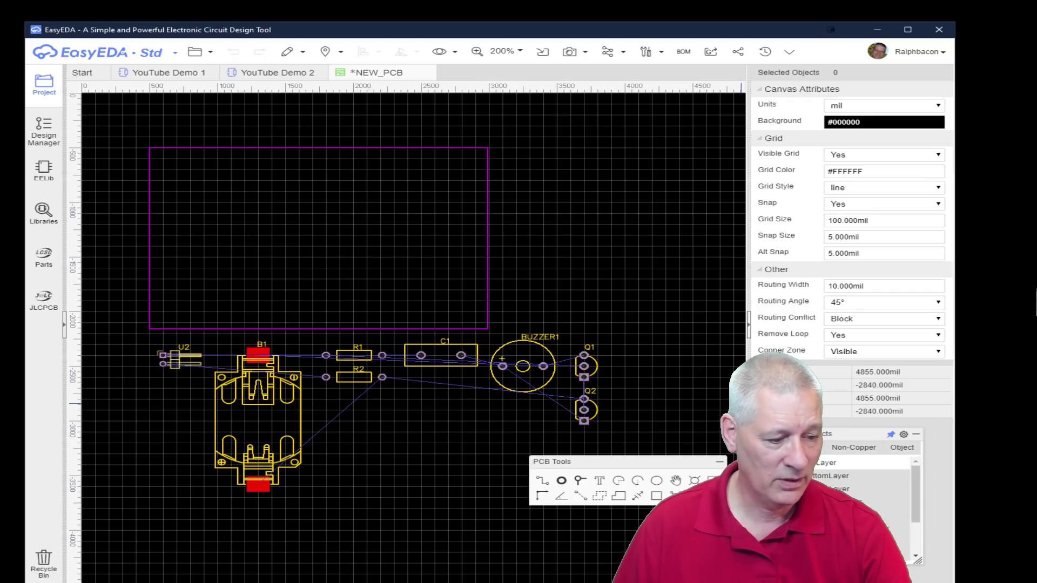
- Move the Layers and Objects window over the board outline and look through its layer list
{"action": "left_click_drag", "start_coordinate": [810, 433], "coordinate": [265, 178]}
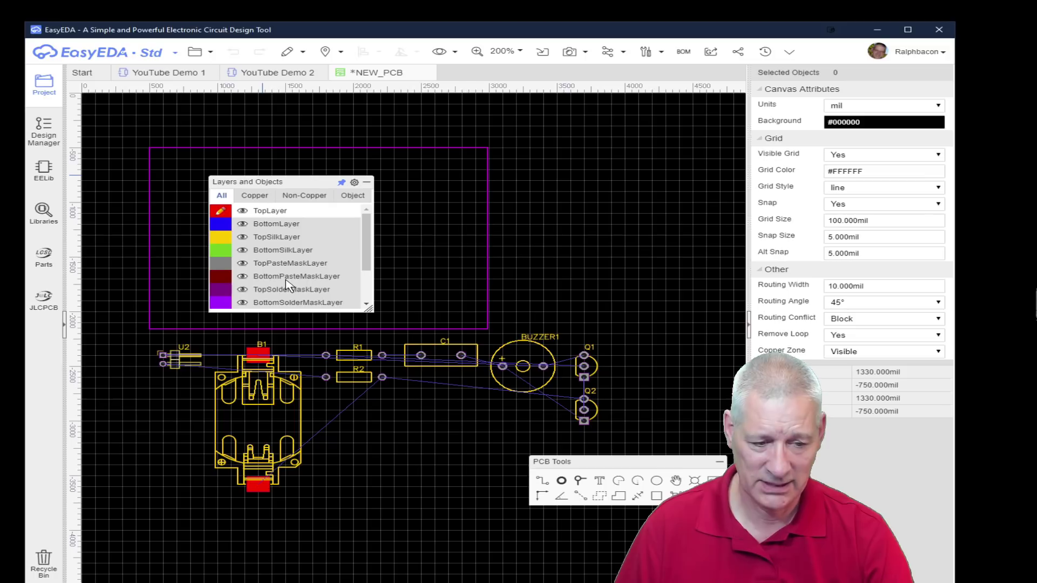
{"action": "left_click_drag", "start_coordinate": [369, 269], "coordinate": [367, 313]}
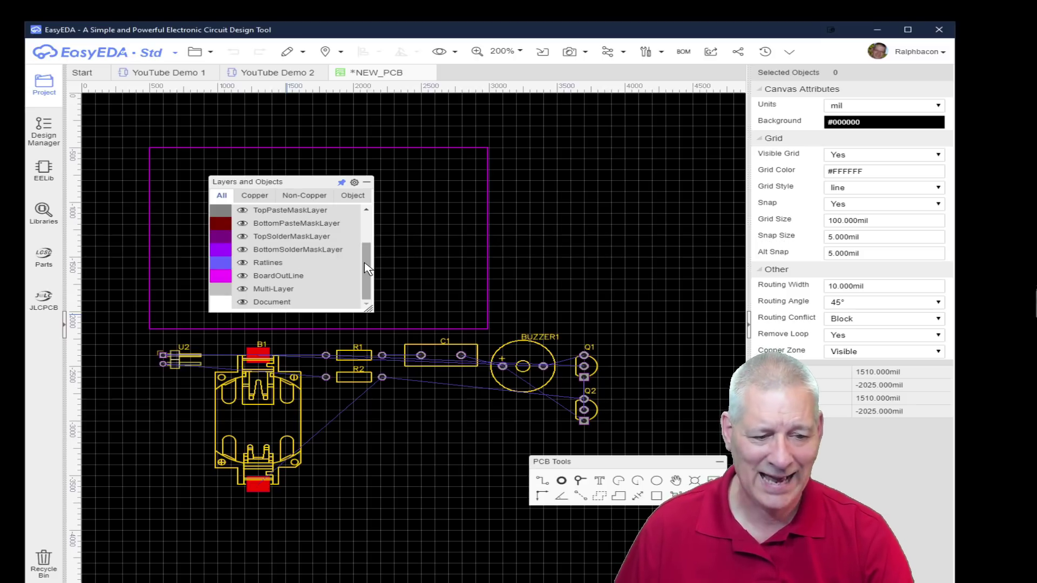
{"action": "scroll", "coordinate": [361, 256], "scroll_direction": "up", "scroll_amount": 1}
{"action": "scroll", "coordinate": [361, 256], "scroll_direction": "up", "scroll_amount": 3}
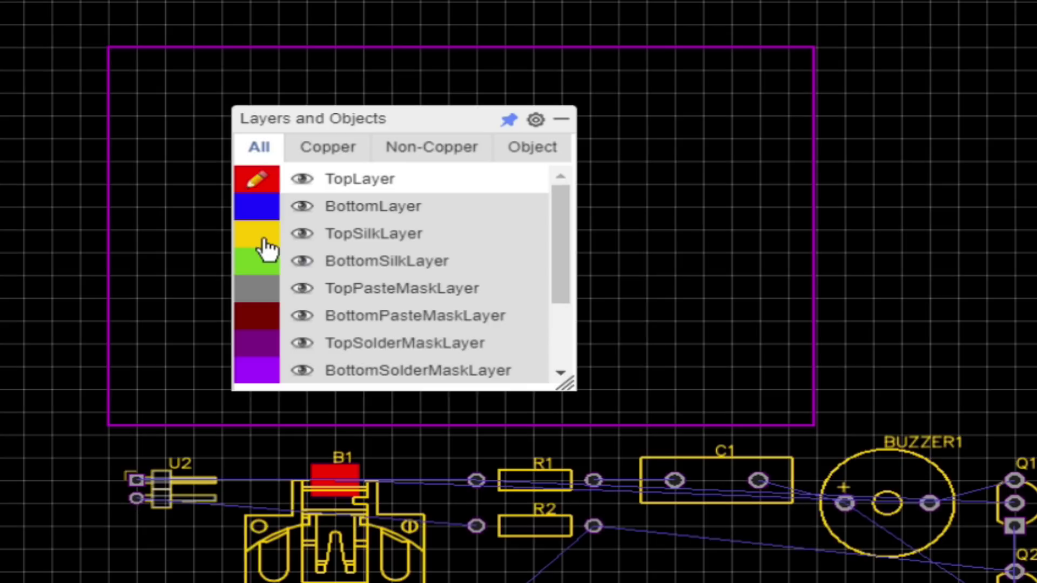
- Switch the active layer through BottomLayer, TopSilkLayer and BottomSilkLayer, returning to TopLayer
{"action": "left_click", "coordinate": [262, 216]}
{"action": "left_click", "coordinate": [263, 243]}
{"action": "left_click", "coordinate": [255, 270]}
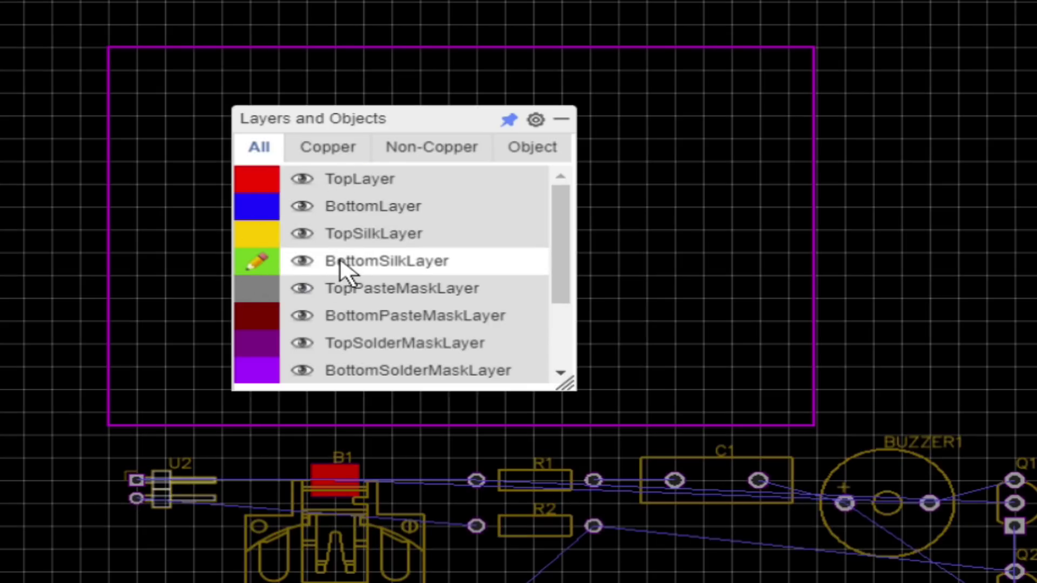
{"action": "left_click", "coordinate": [263, 183]}
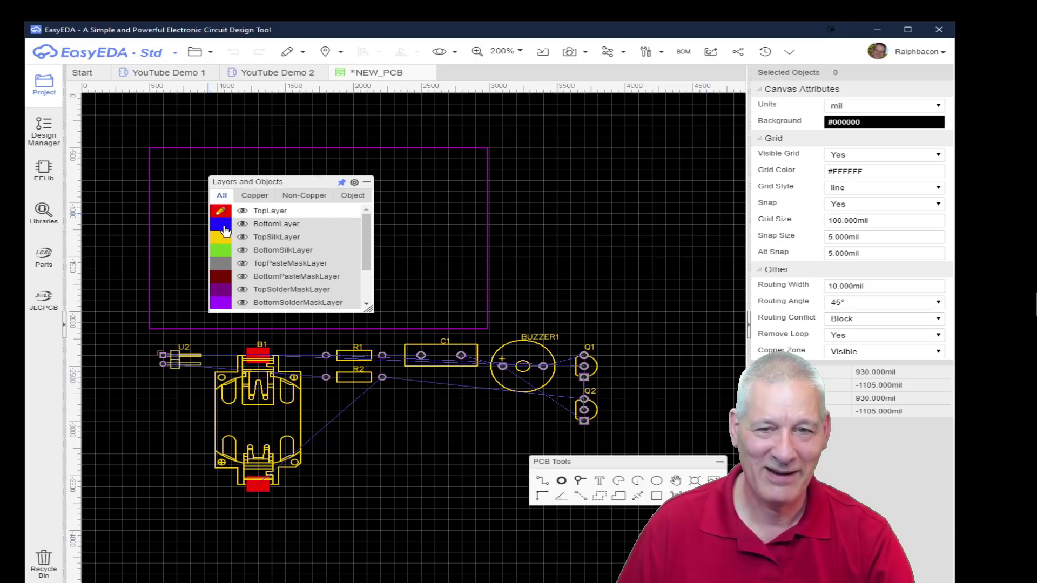
{"action": "left_click", "coordinate": [224, 226]}
{"action": "left_click", "coordinate": [226, 212]}
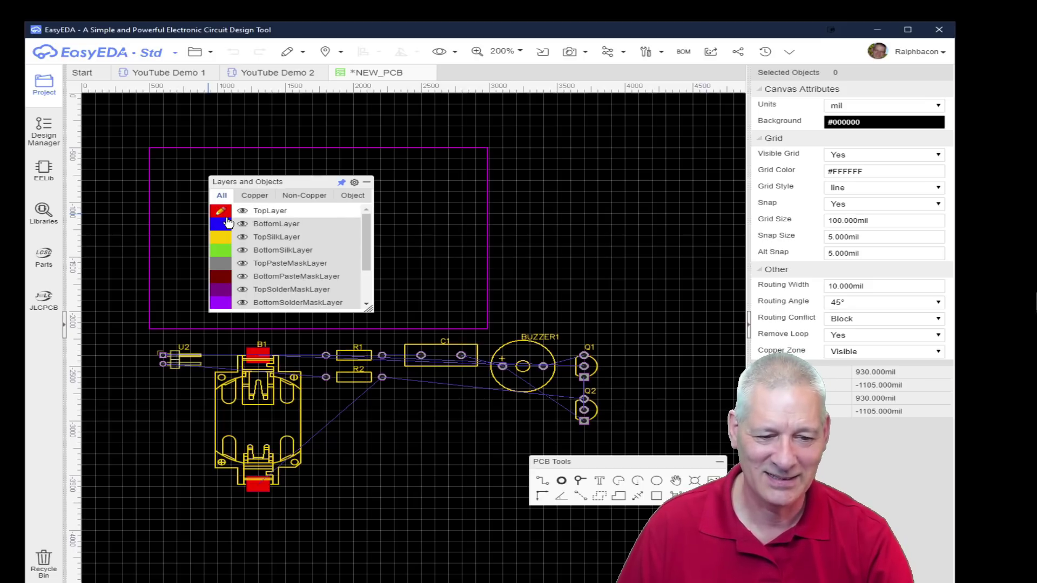
- Make TopSilkLayer the active layer and move the Layers and Objects window off the board area
{"action": "left_click", "coordinate": [227, 223]}
{"action": "left_click", "coordinate": [221, 238]}
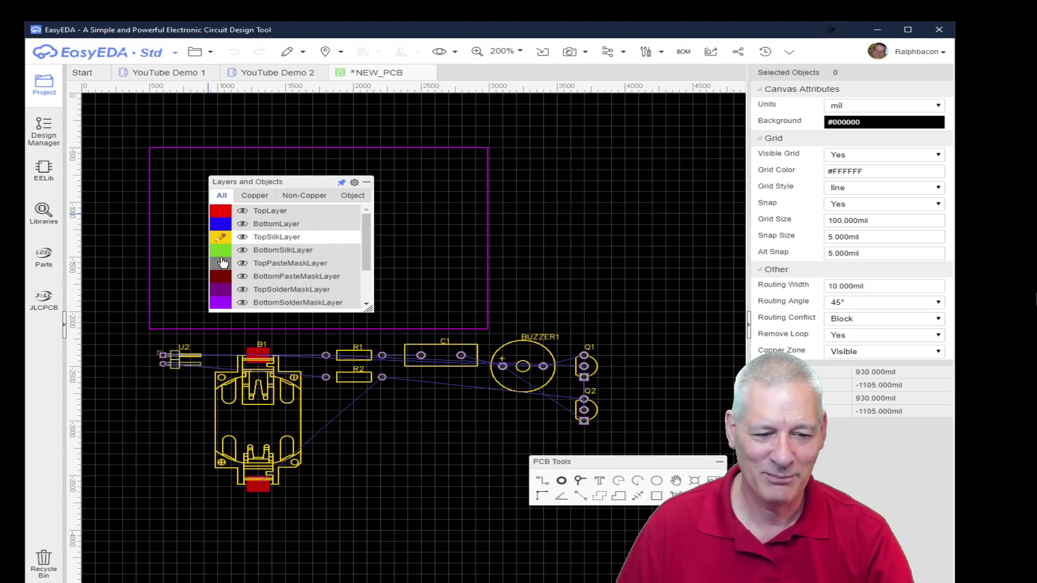
{"action": "left_click", "coordinate": [222, 263]}
{"action": "left_click", "coordinate": [222, 238]}
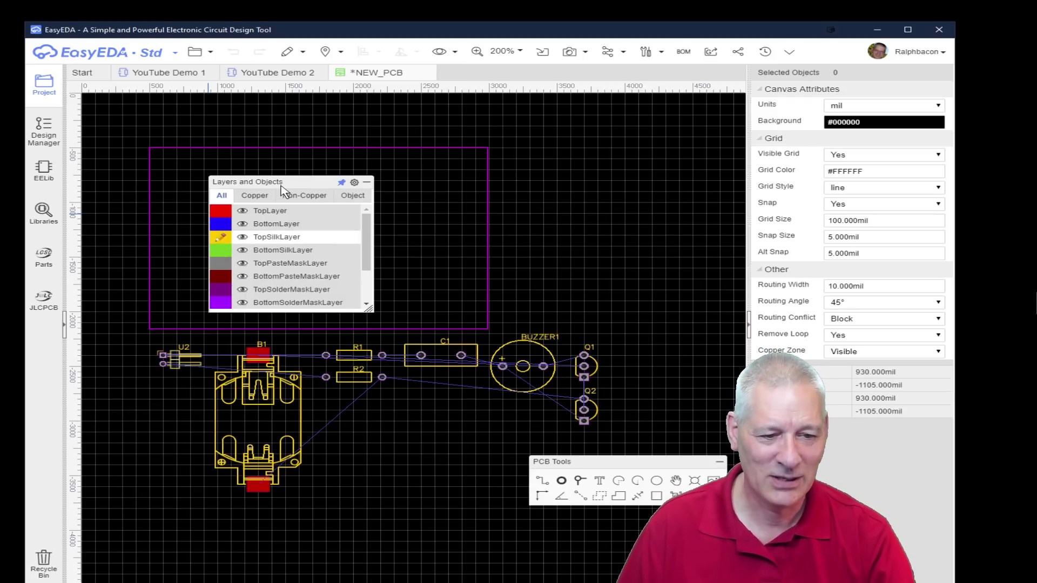
{"action": "left_click_drag", "start_coordinate": [279, 182], "coordinate": [846, 443]}
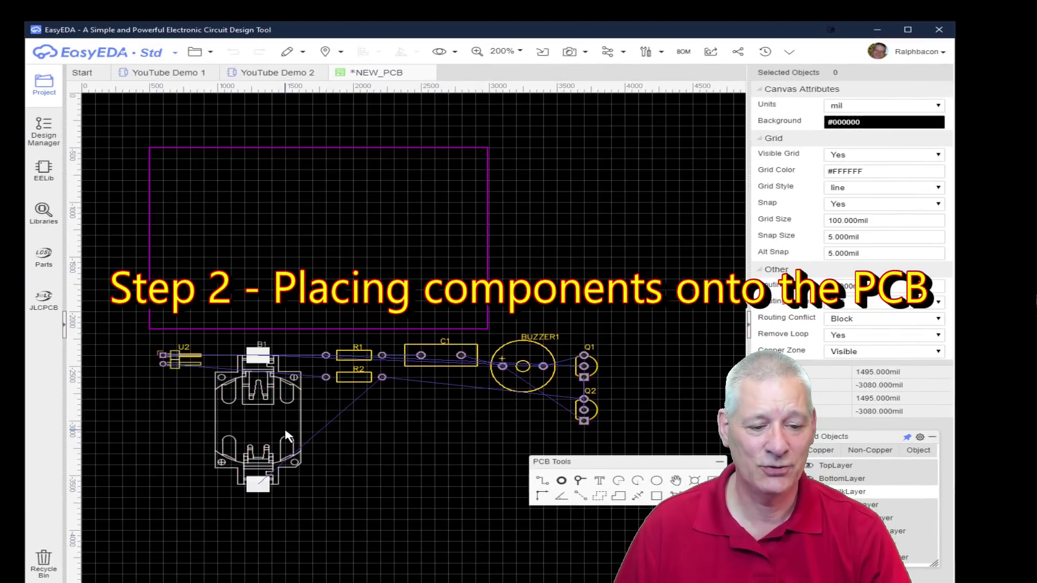
- Place battery holder B1 upright inside the right end of the board outline, at about X 2585 mil, Y -1335 mil
{"action": "left_click_drag", "start_coordinate": [287, 437], "coordinate": [458, 246]}
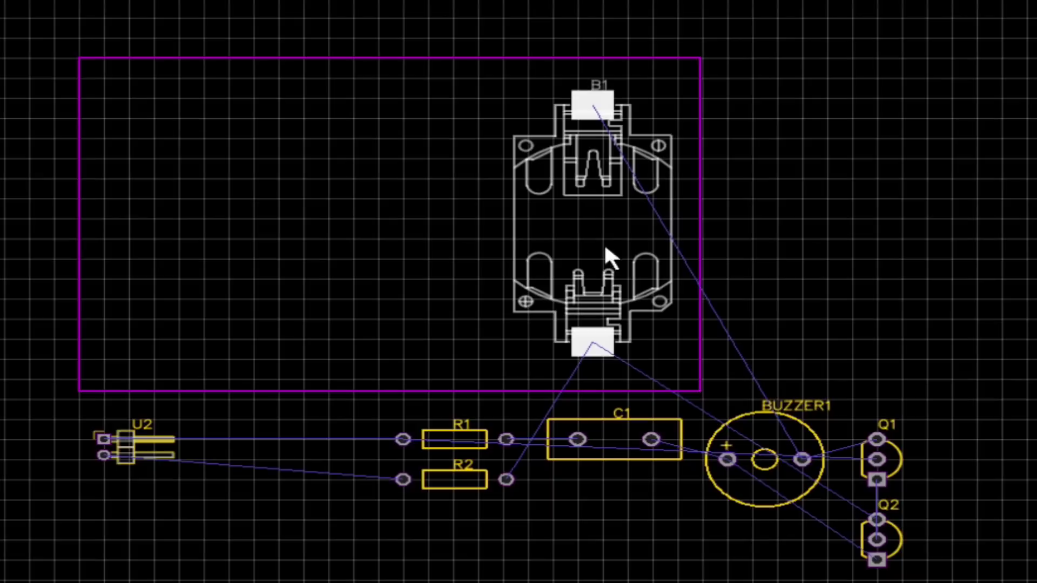
{"action": "mouse_move", "coordinate": [616, 262]}
{"action": "left_mouse_down"}
{"action": "mouse_move", "coordinate": [588, 246]}
{"action": "mouse_move", "coordinate": [612, 264]}
{"action": "left_mouse_up"}
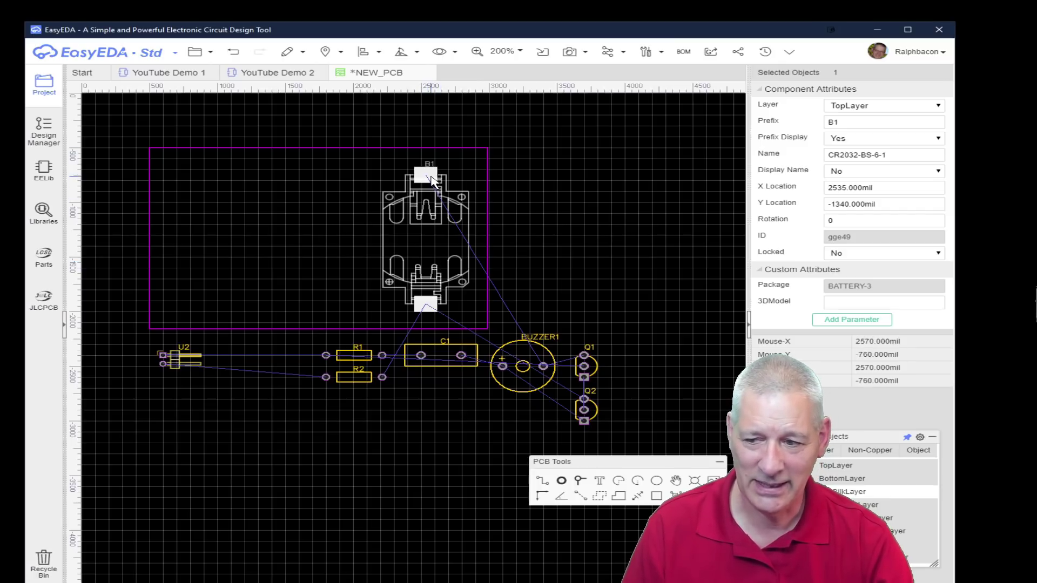
{"action": "mouse_move", "coordinate": [432, 216]}
{"action": "left_mouse_down"}
{"action": "mouse_move", "coordinate": [421, 236]}
{"action": "mouse_move", "coordinate": [439, 230]}
{"action": "left_mouse_up"}
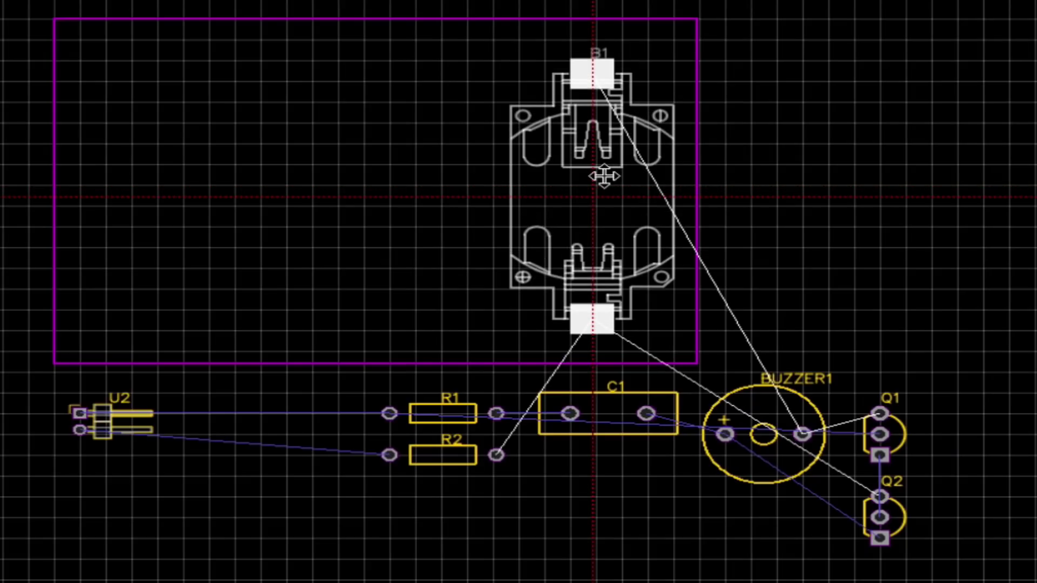
{"action": "left_click_drag", "start_coordinate": [604, 175], "coordinate": [604, 172]}
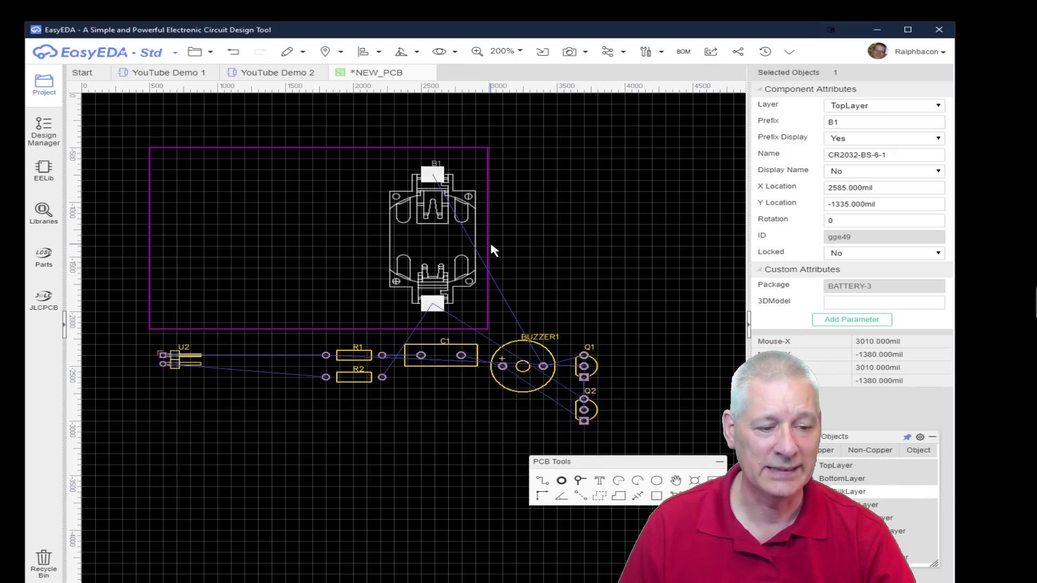
- Arrange BUZZER1, R1, R2, C1, Q1, Q2 and U2 inside the outline left of B1, with U2 rotated to 180° at the board's left edge
{"action": "left_click_drag", "start_coordinate": [528, 379], "coordinate": [311, 303]}
{"action": "left_click_drag", "start_coordinate": [174, 358], "coordinate": [201, 237]}
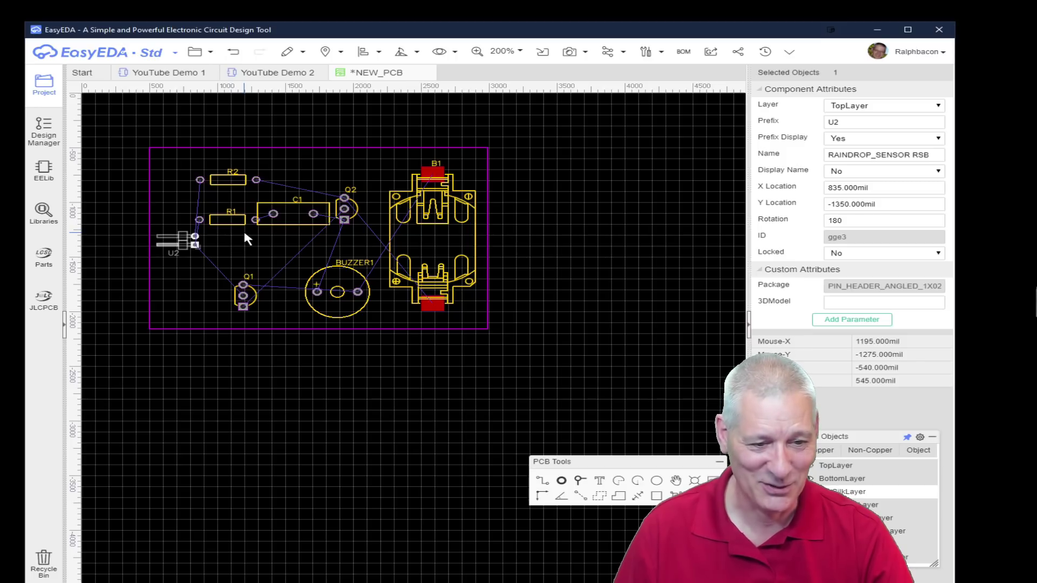
{"action": "left_click_drag", "start_coordinate": [371, 195], "coordinate": [387, 187]}
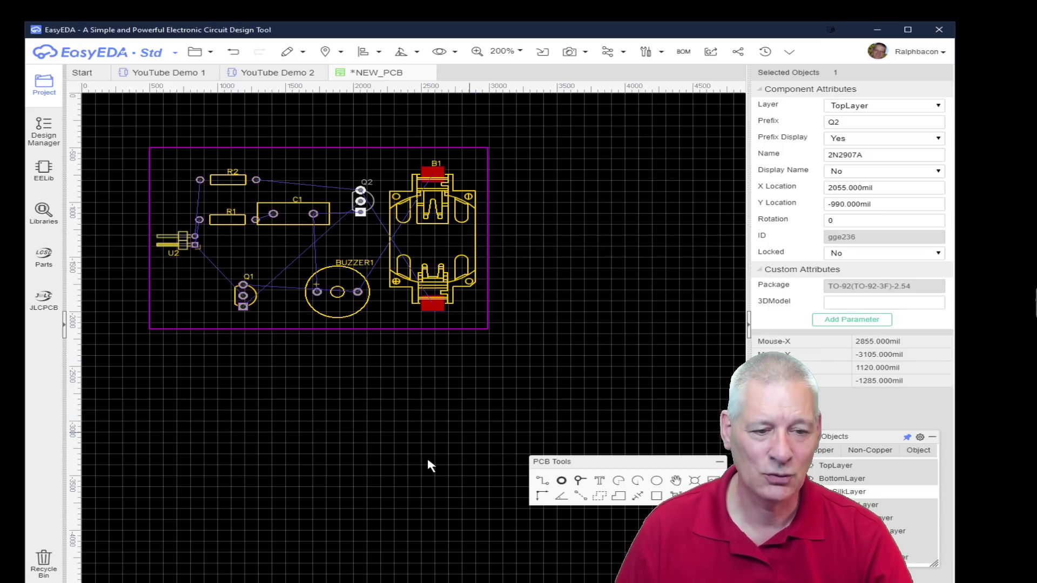
{"action": "left_click_drag", "start_coordinate": [188, 158], "coordinate": [254, 224]}
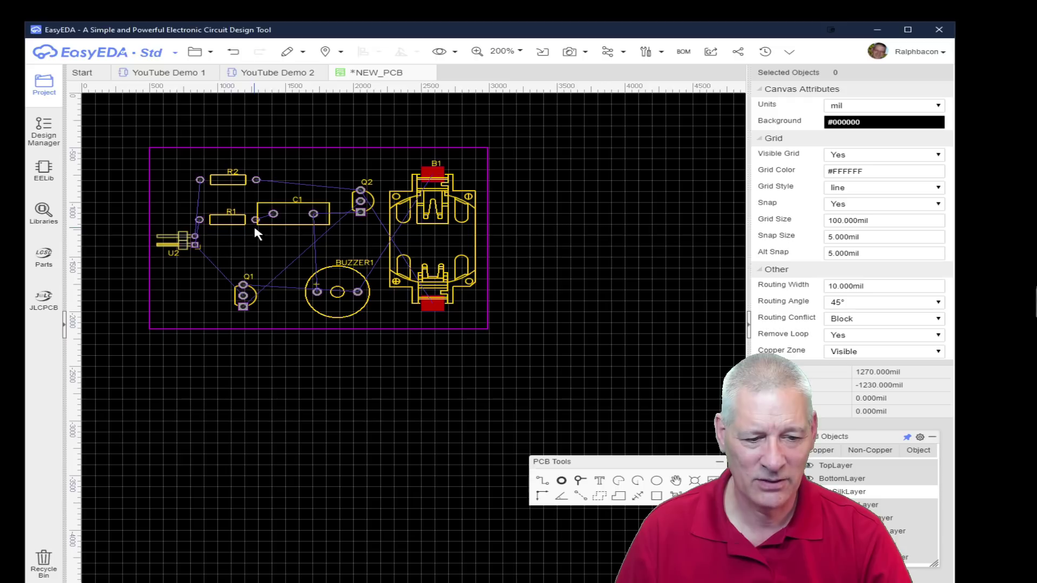
{"action": "mouse_move", "coordinate": [192, 166]}
{"action": "left_mouse_down"}
{"action": "mouse_move", "coordinate": [261, 245]}
{"action": "mouse_move", "coordinate": [197, 158]}
{"action": "left_mouse_up"}
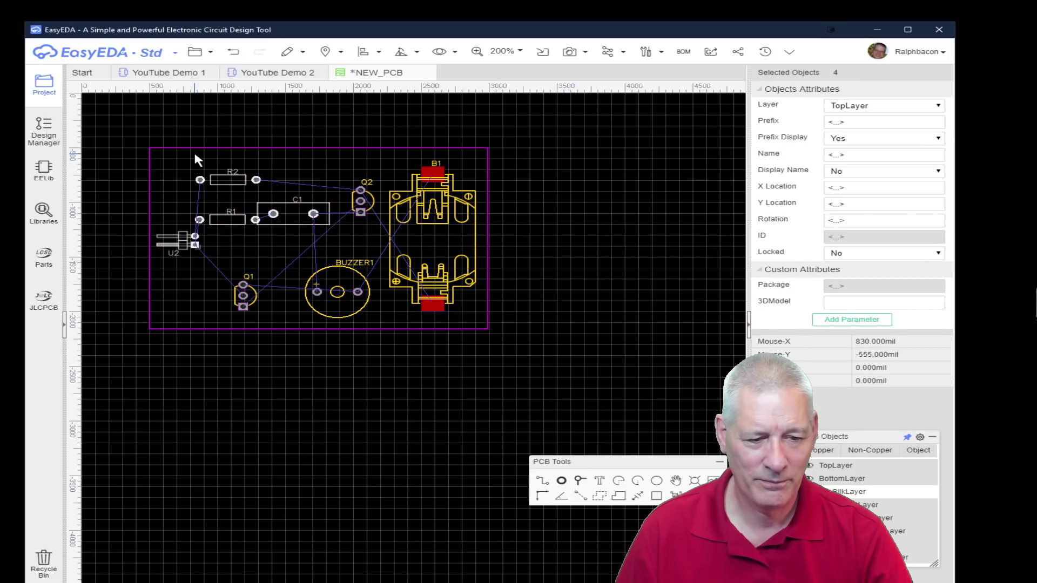
{"action": "left_click", "coordinate": [252, 243]}
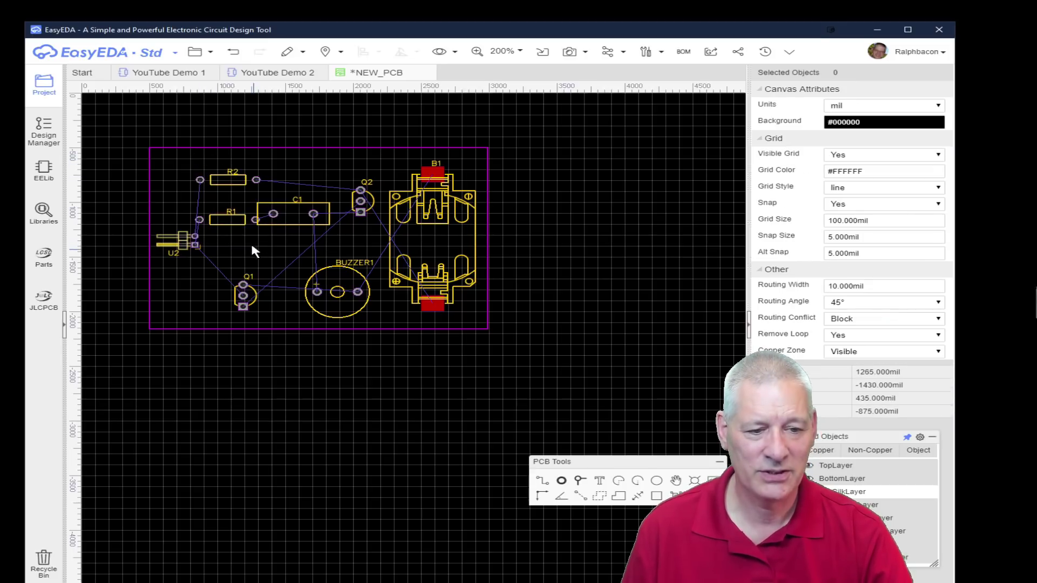
- Select resistors R2 and R1 together and align them left
{"action": "left_click", "coordinate": [229, 184]}
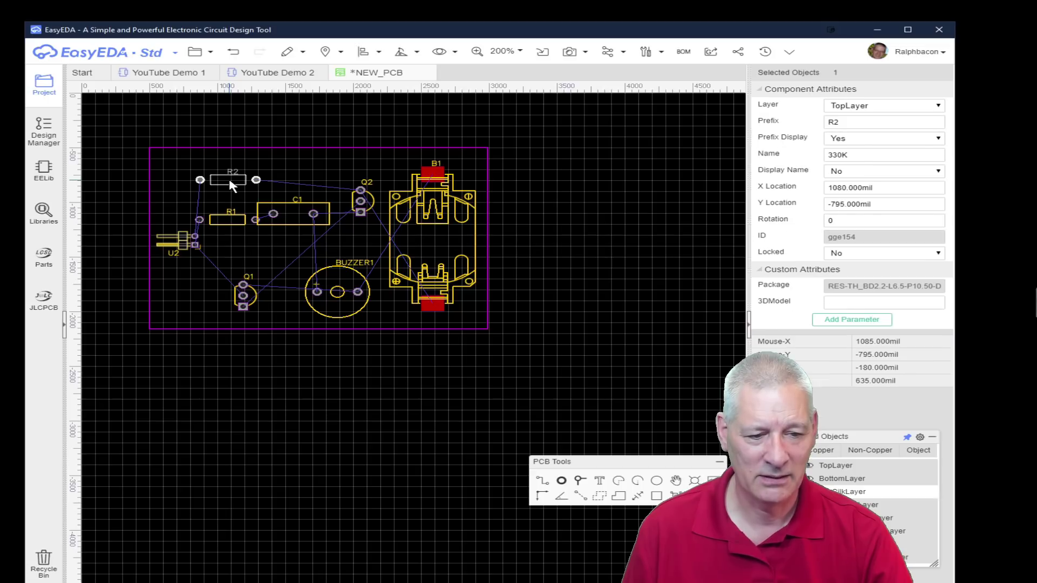
{"action": "left_click", "coordinate": [222, 225], "text": "ctrl"}
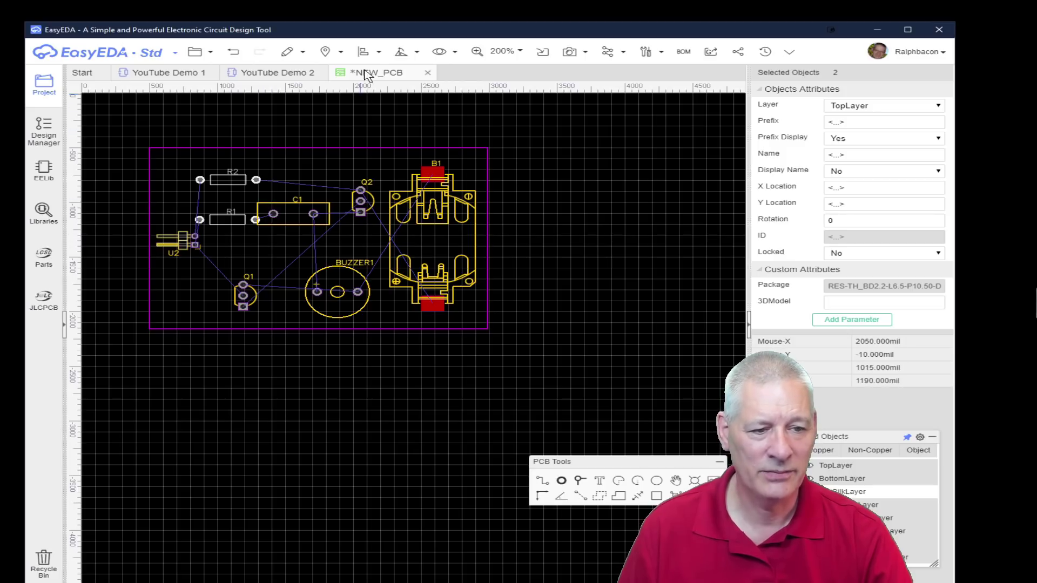
{"action": "left_click", "coordinate": [363, 52]}
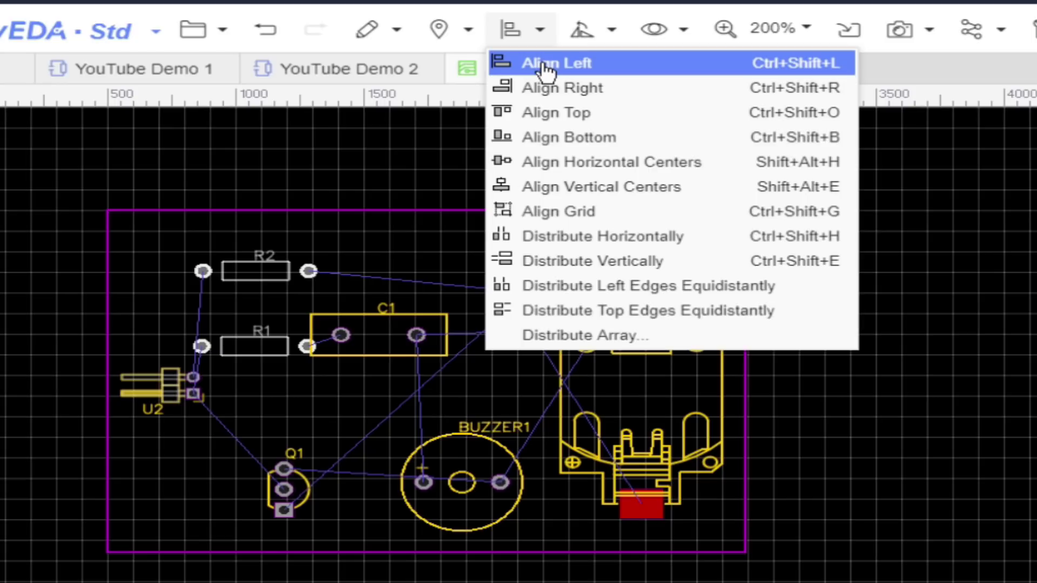
{"action": "left_click", "coordinate": [543, 65]}
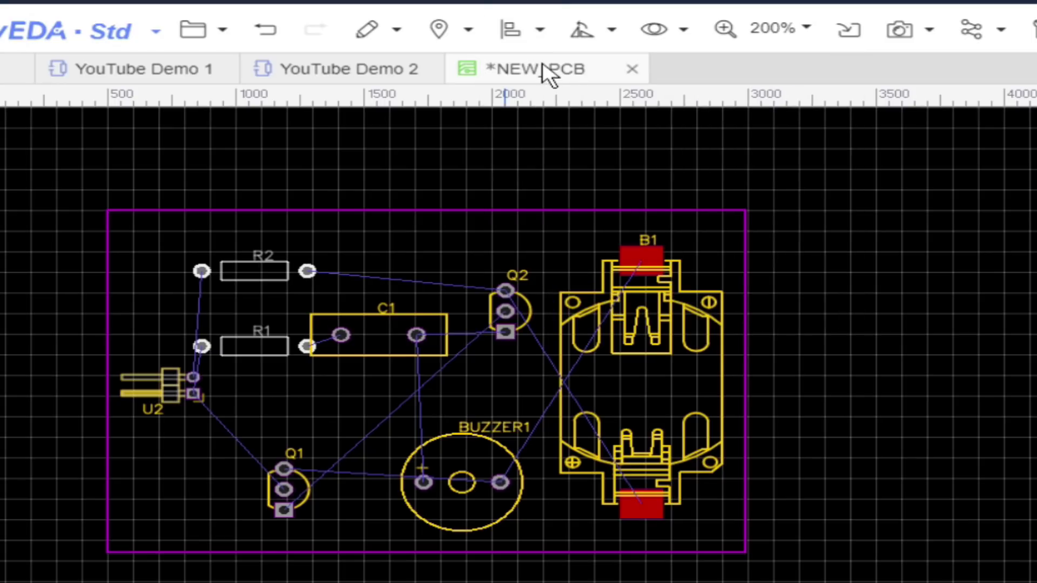
- Move capacitor C1 level with R1, at about X 1650 mil, Y -1165 mil, and clear the selection
{"action": "left_click", "coordinate": [394, 342], "text": "ctrl"}
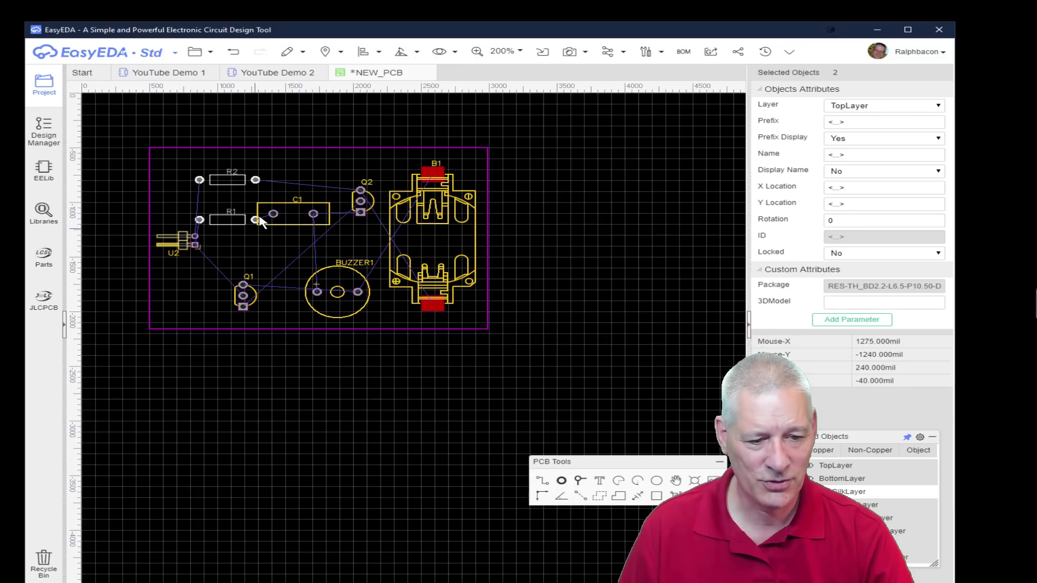
{"action": "mouse_move", "coordinate": [280, 221]}
{"action": "left_mouse_down"}
{"action": "mouse_move", "coordinate": [298, 221]}
{"action": "mouse_move", "coordinate": [296, 232]}
{"action": "left_mouse_up"}
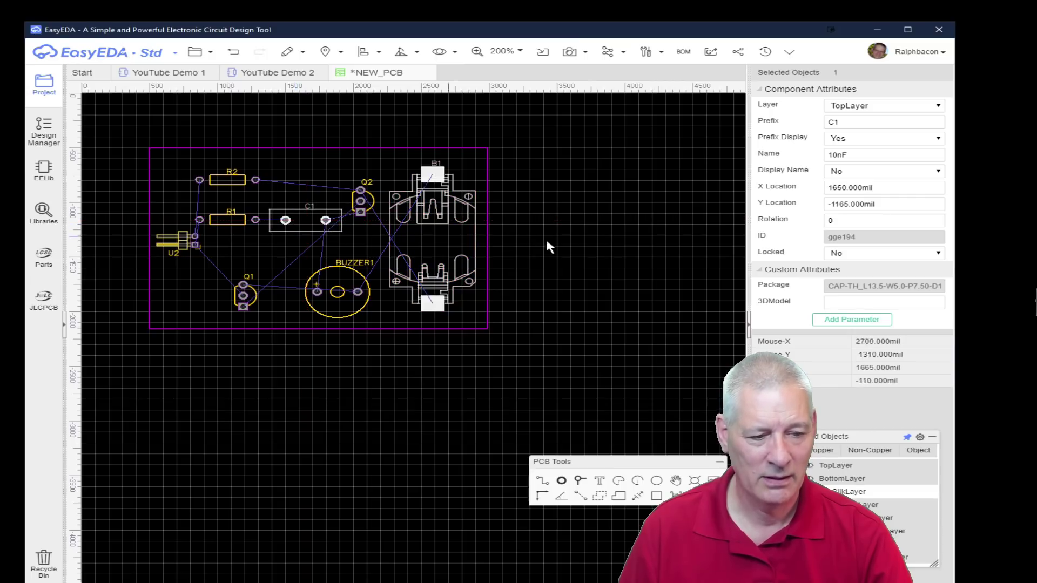
{"action": "left_click", "coordinate": [586, 242]}
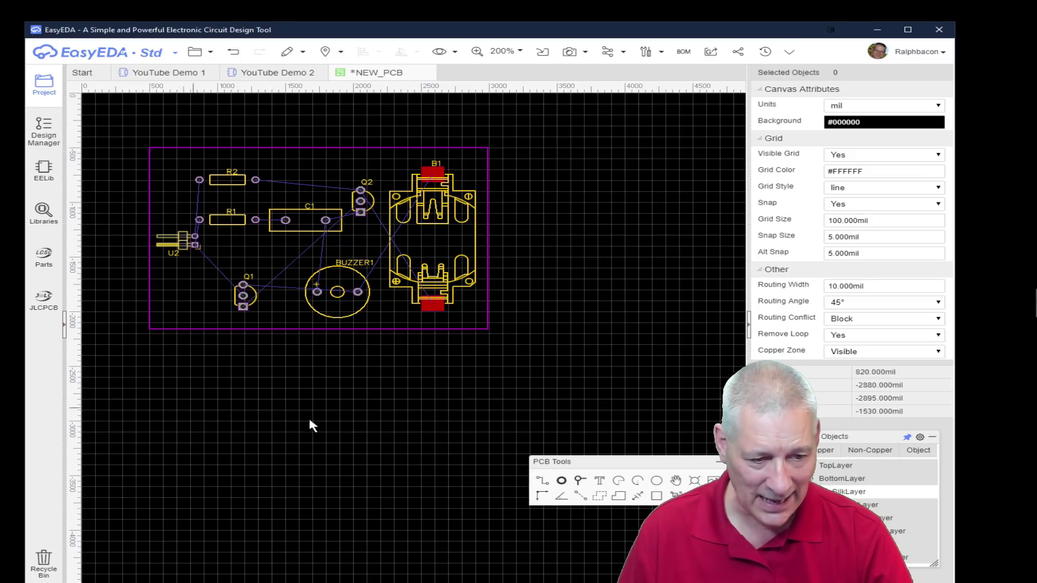
- Rotate battery holder B1 to 180° and reposition it near the board's right edge, at about X 2615 mil, Y -1345 mil
{"action": "left_click_drag", "start_coordinate": [450, 239], "coordinate": [434, 243]}
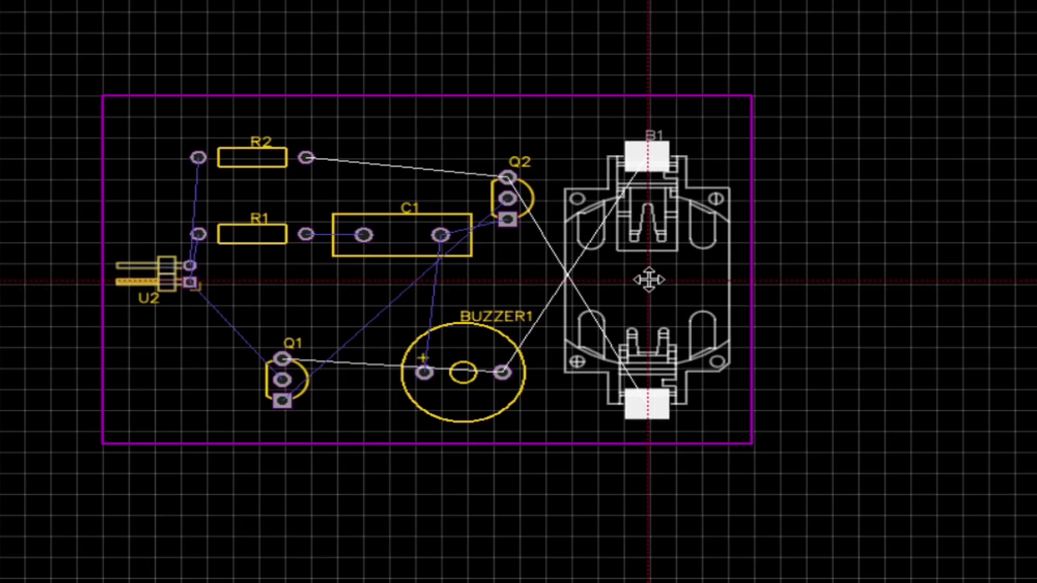
{"action": "left_click_drag", "start_coordinate": [649, 279], "coordinate": [648, 274]}
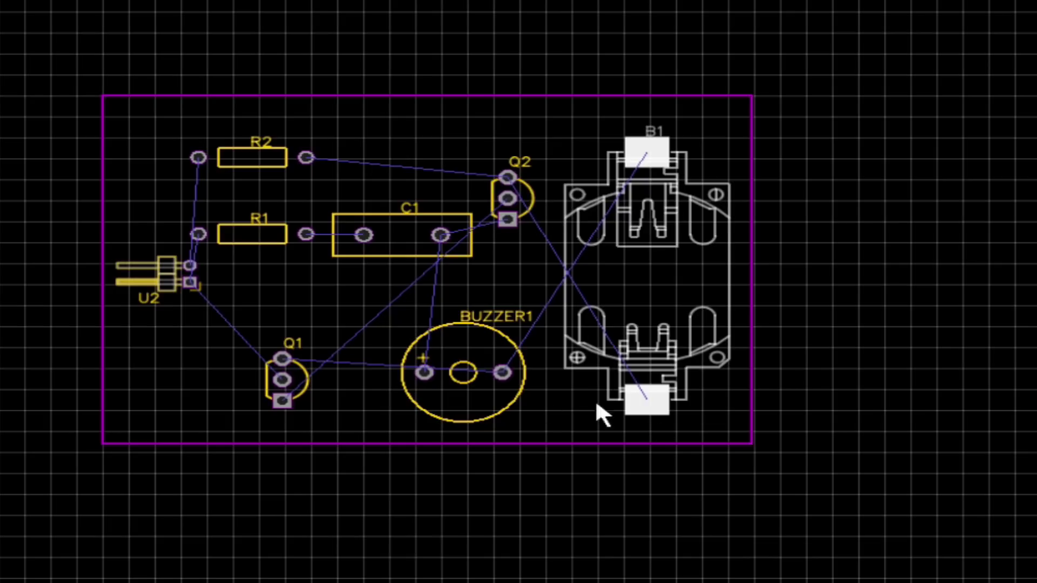
{"action": "left_click_drag", "start_coordinate": [673, 289], "coordinate": [634, 275]}
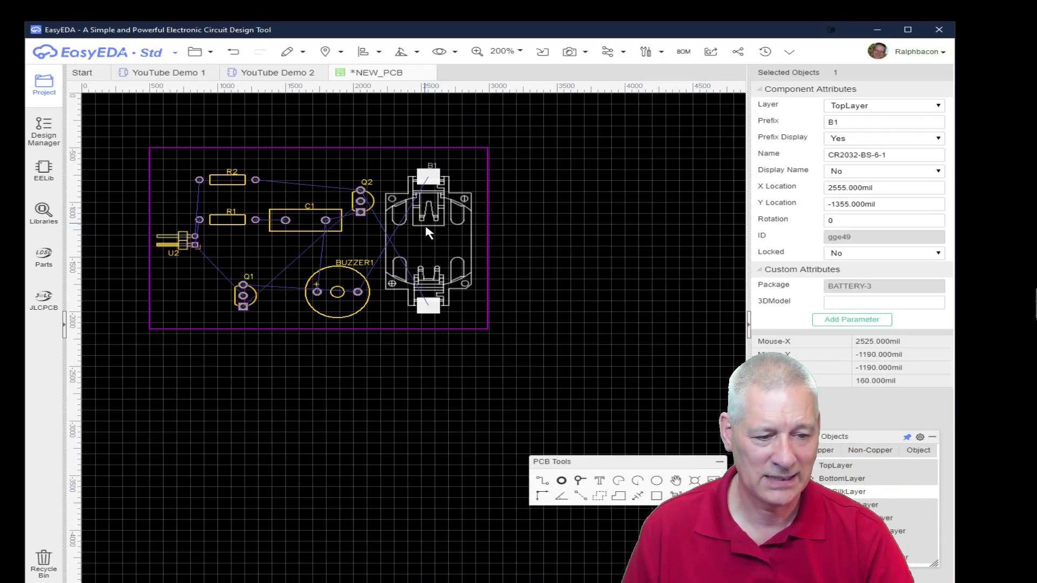
{"action": "key", "text": "space"}
{"action": "key", "text": "space"}
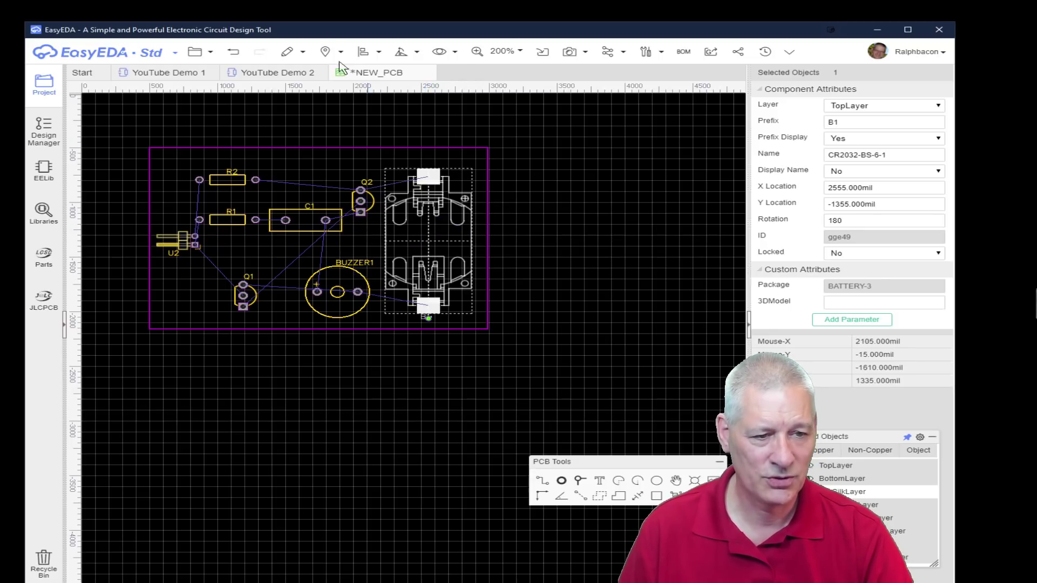
{"action": "mouse_move", "coordinate": [414, 55]}
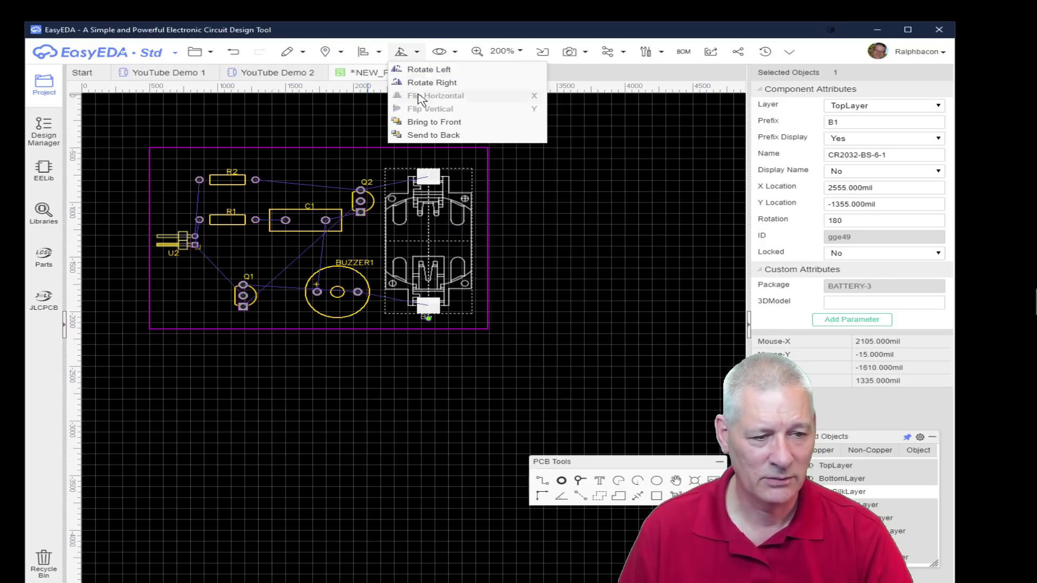
{"action": "left_click", "coordinate": [551, 238]}
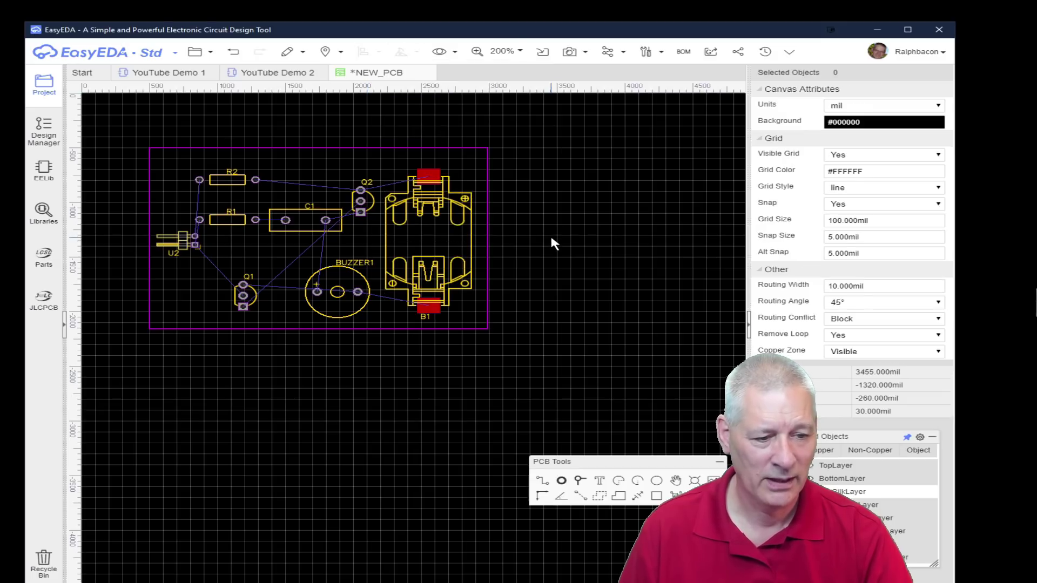
{"action": "mouse_move", "coordinate": [422, 238]}
{"action": "left_mouse_down"}
{"action": "mouse_move", "coordinate": [438, 241]}
{"action": "mouse_move", "coordinate": [435, 227]}
{"action": "left_mouse_up"}
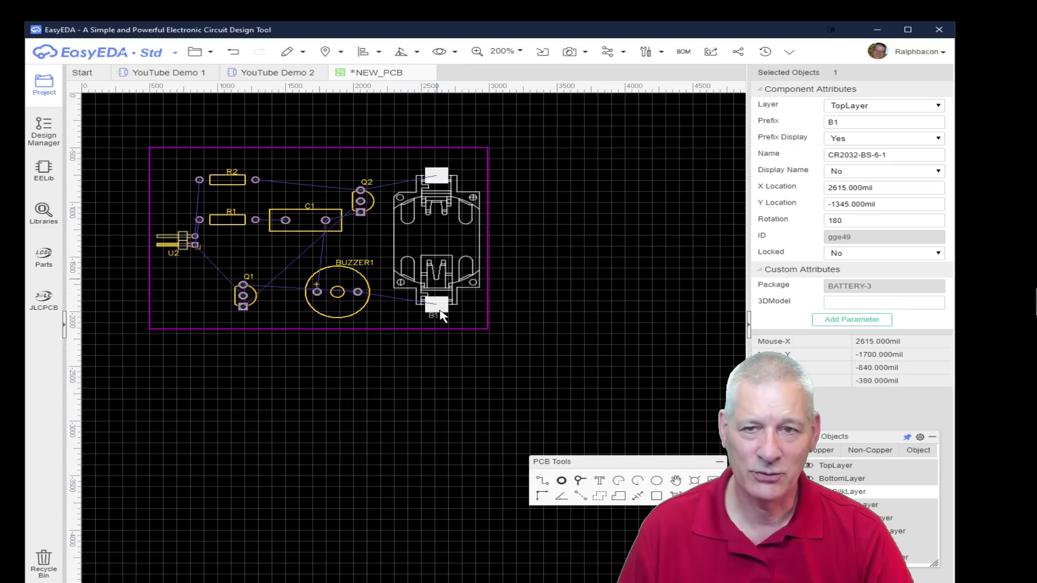
- Select transistor Q1 and examine its ratline connections to the neighbouring components
{"action": "left_click", "coordinate": [361, 201]}
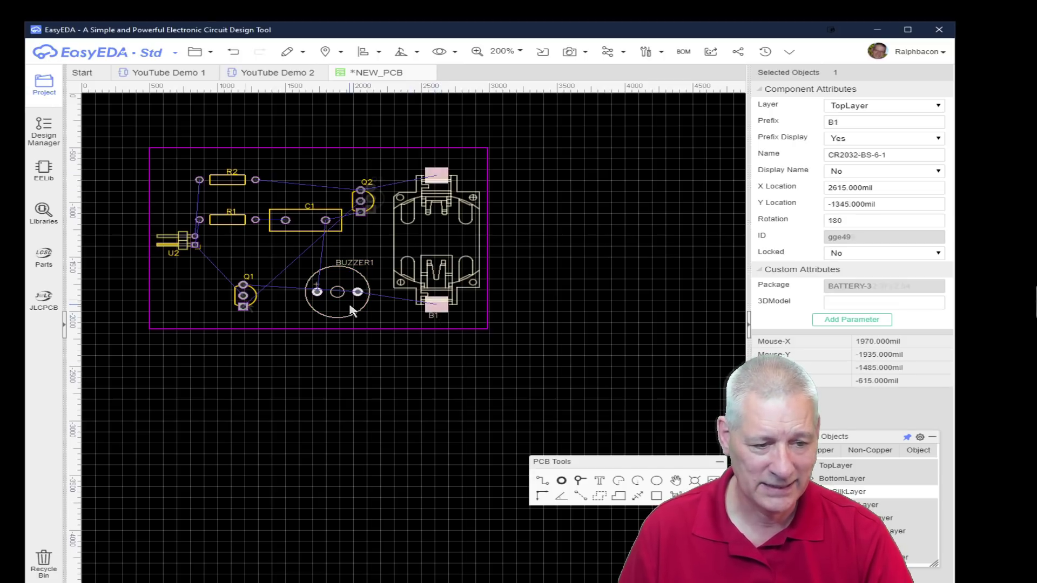
{"action": "left_click", "coordinate": [251, 300]}
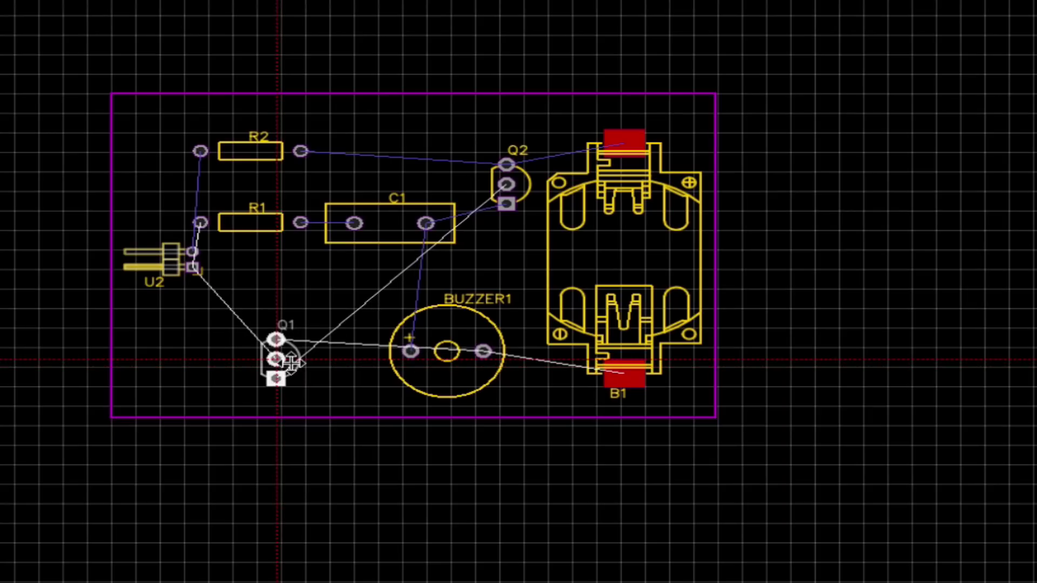
{"action": "key", "text": "Escape"}
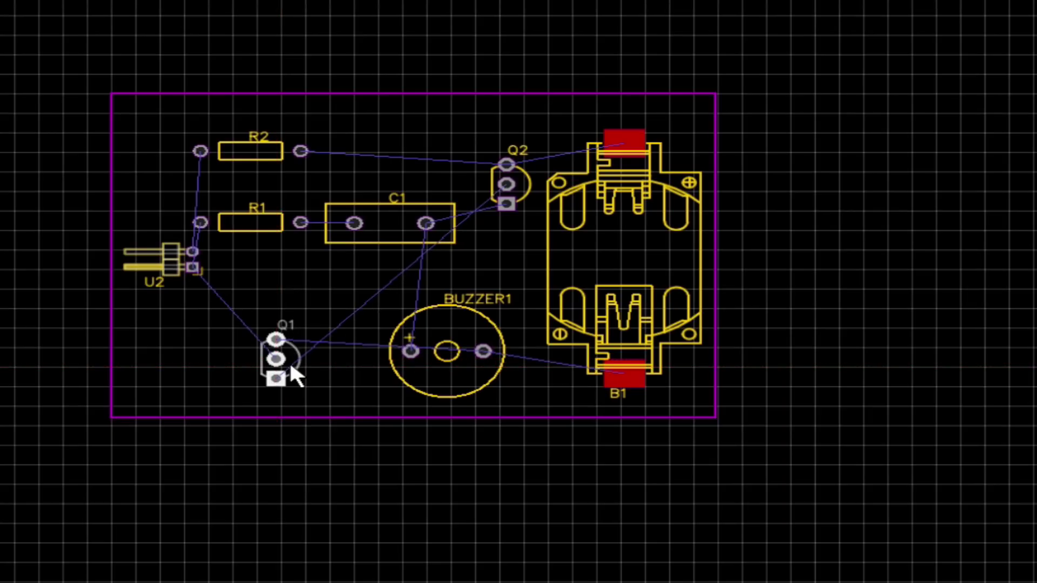
- Rotate transistor Q1 to 180° and reposition it at about X 1195 mil, Y -1830 mil
{"action": "key", "text": "space"}
{"action": "key", "text": "space"}
{"action": "mouse_move", "coordinate": [276, 357]}
{"action": "left_mouse_down"}
{"action": "mouse_move", "coordinate": [322, 340]}
{"action": "mouse_move", "coordinate": [283, 341]}
{"action": "mouse_move", "coordinate": [271, 355]}
{"action": "mouse_move", "coordinate": [274, 345]}
{"action": "left_mouse_up"}
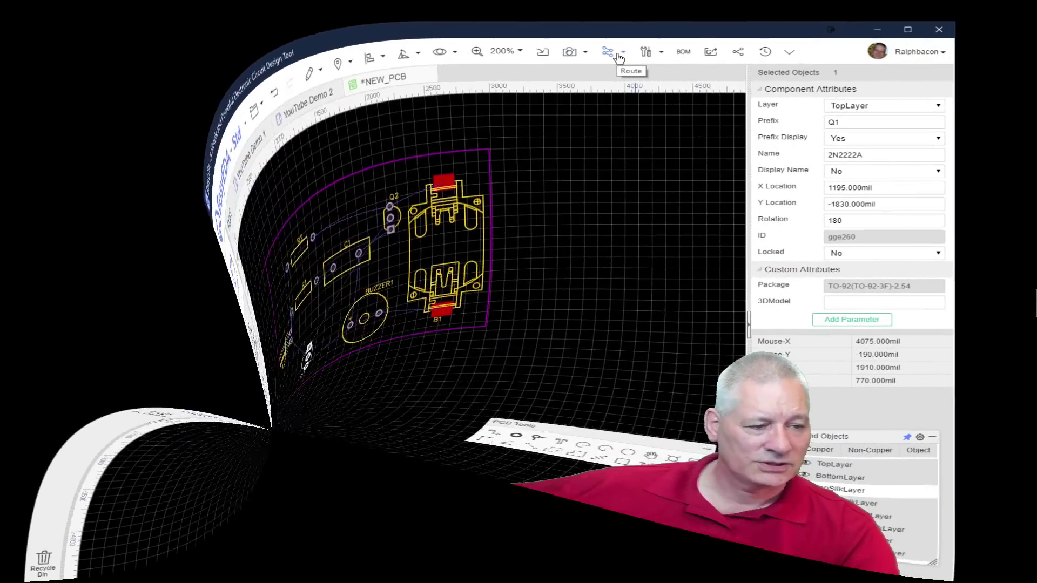
- Auto-route the board on the local router with 6 mil track width and clearance
{"action": "left_click", "coordinate": [622, 53]}
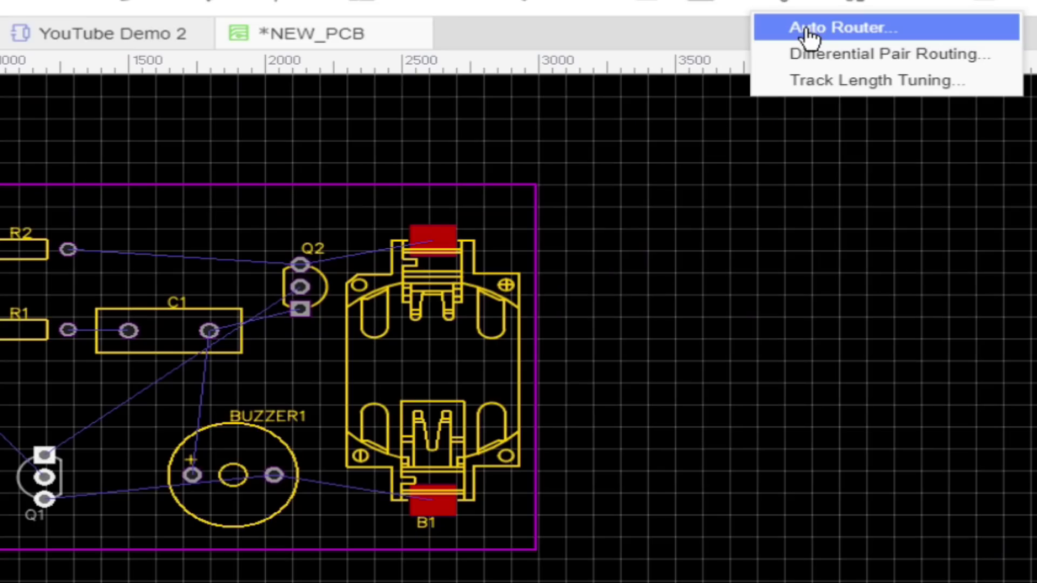
{"action": "left_click", "coordinate": [808, 31]}
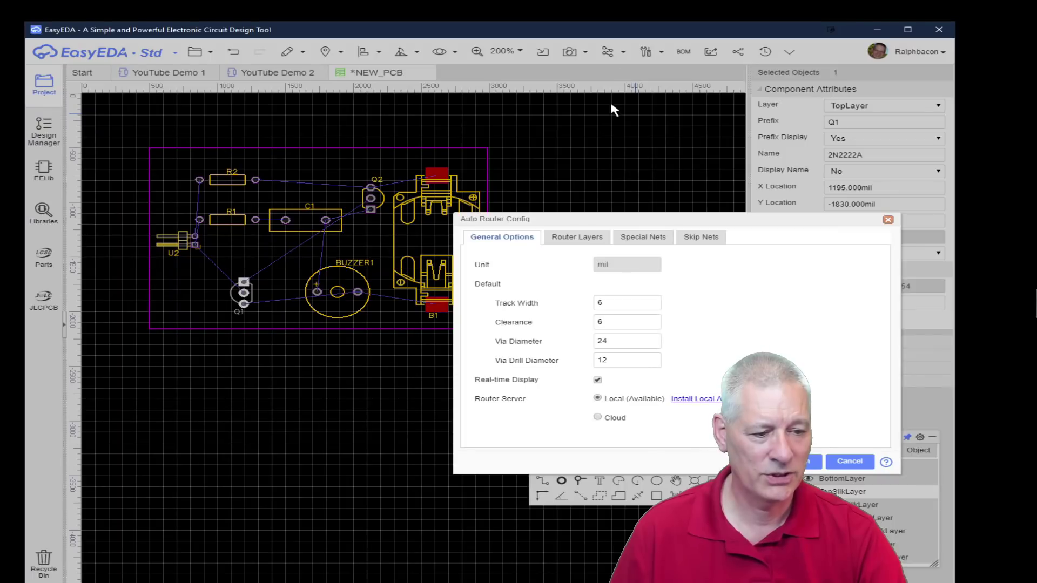
{"action": "left_click_drag", "start_coordinate": [582, 221], "coordinate": [388, 158]}
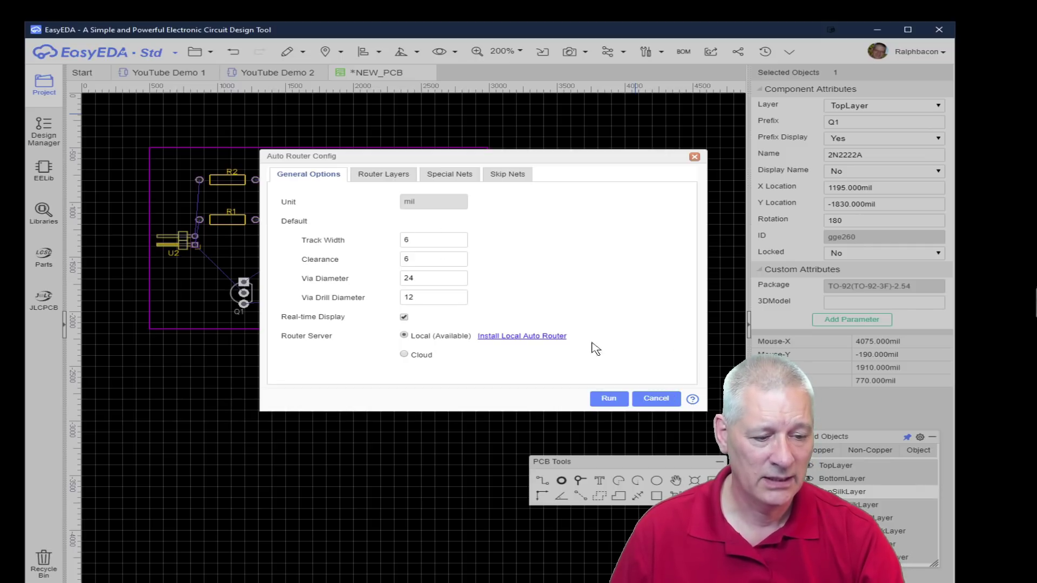
{"action": "left_click", "coordinate": [604, 403]}
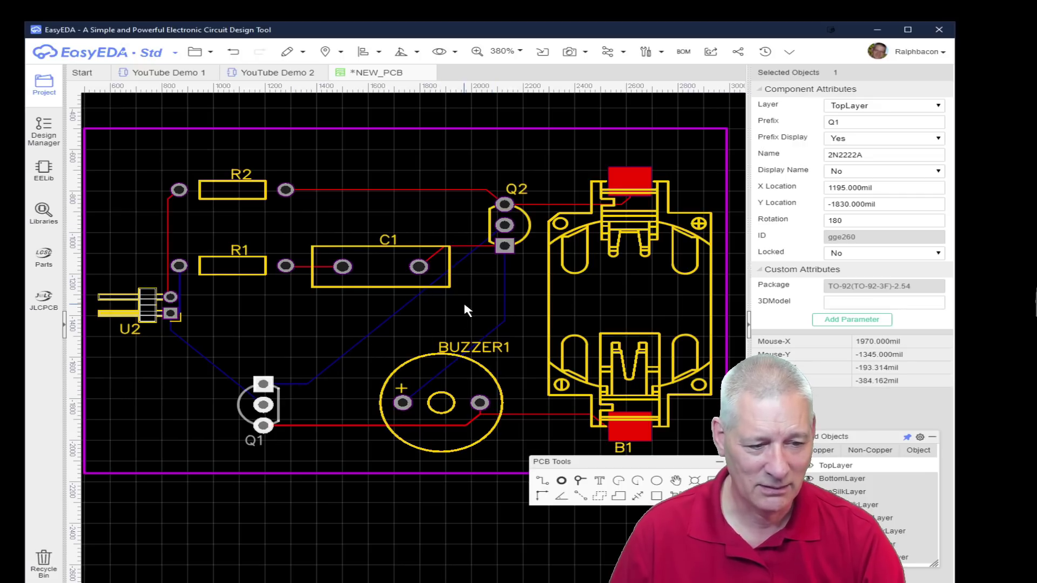
- Select the bottom-layer track between Q1 and Q2, examine its route and clear the selection
{"action": "left_click", "coordinate": [381, 326]}
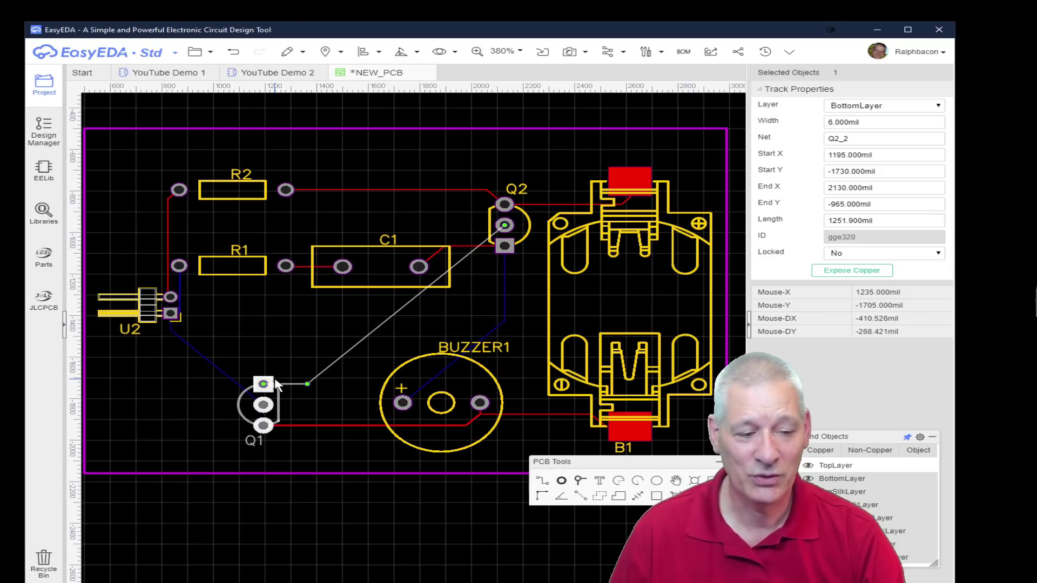
{"action": "left_click", "coordinate": [393, 345]}
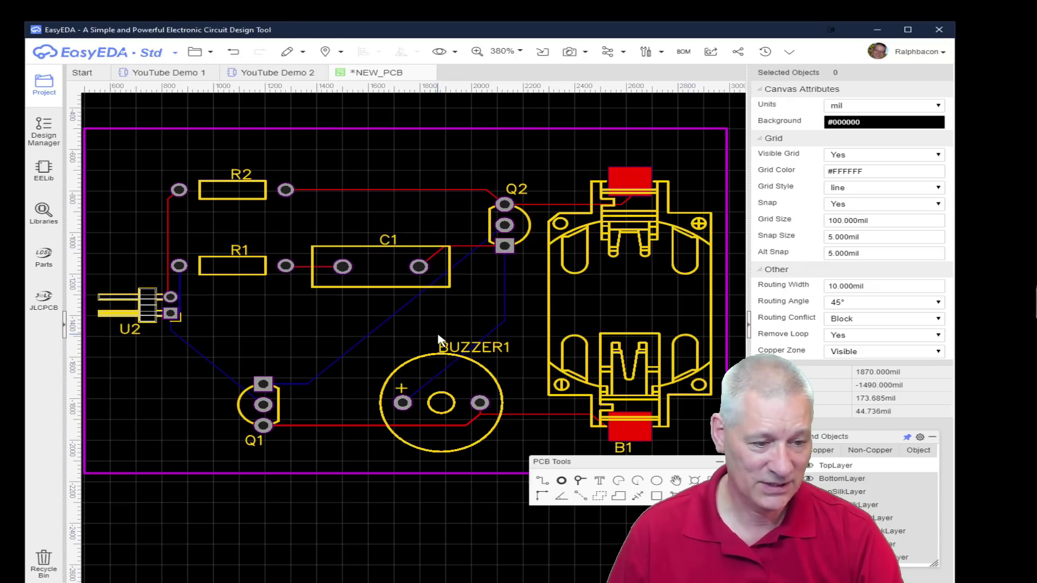
{"action": "scroll", "coordinate": [438, 335], "scroll_direction": "down", "scroll_amount": 2}
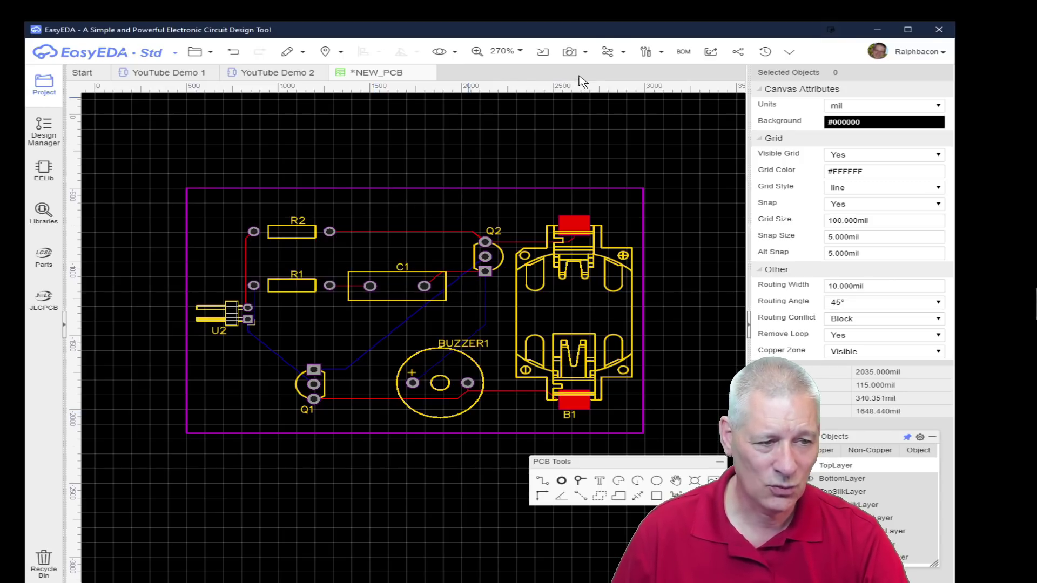
- Auto-route the board again on the local router with the track width set to 20 mil
{"action": "left_click", "coordinate": [608, 52]}
{"action": "left_click", "coordinate": [621, 66]}
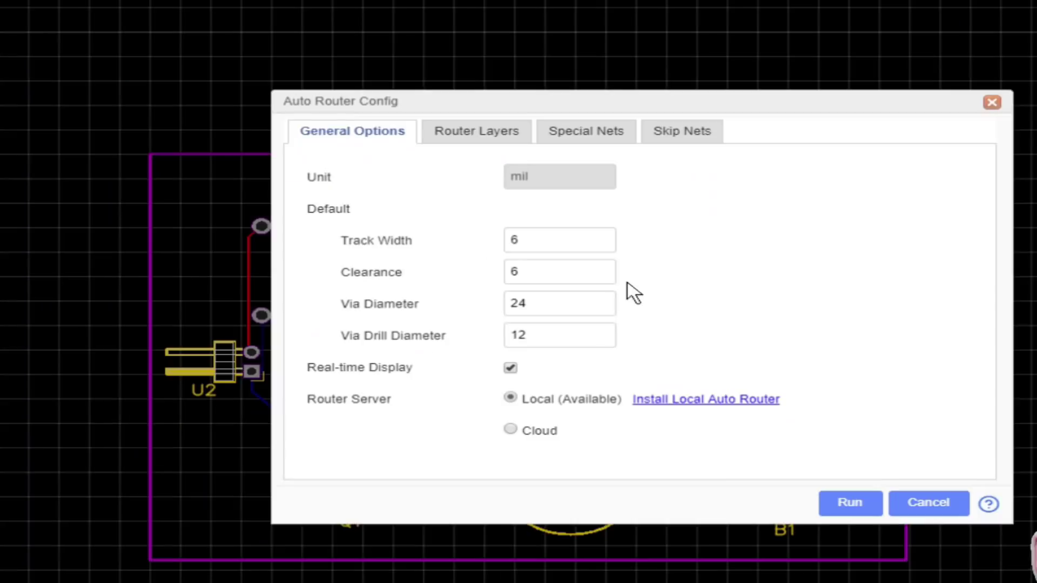
{"action": "double_click", "coordinate": [437, 241]}
{"action": "type", "text": "20"}
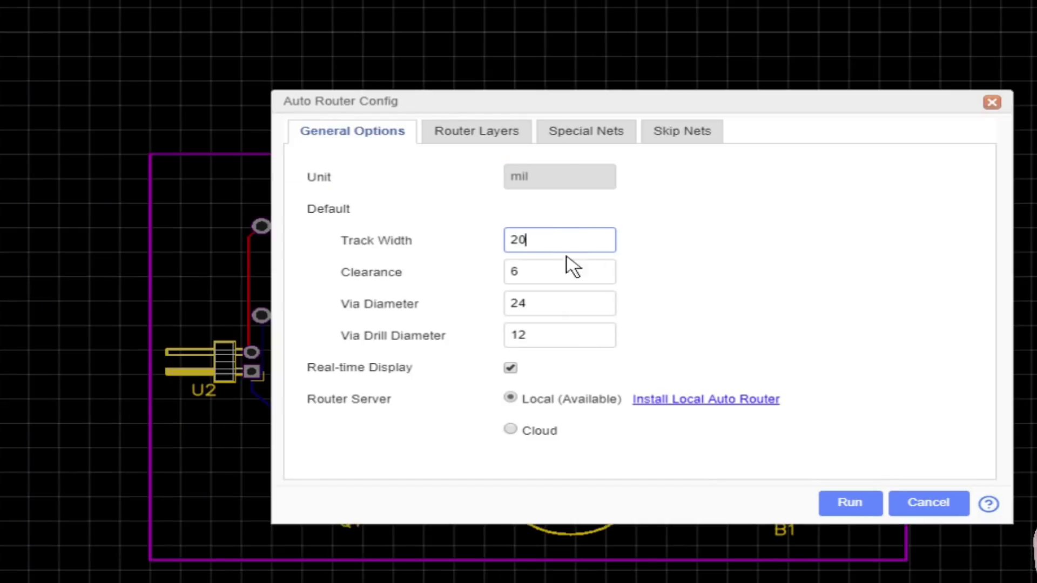
{"action": "left_click", "coordinate": [873, 506]}
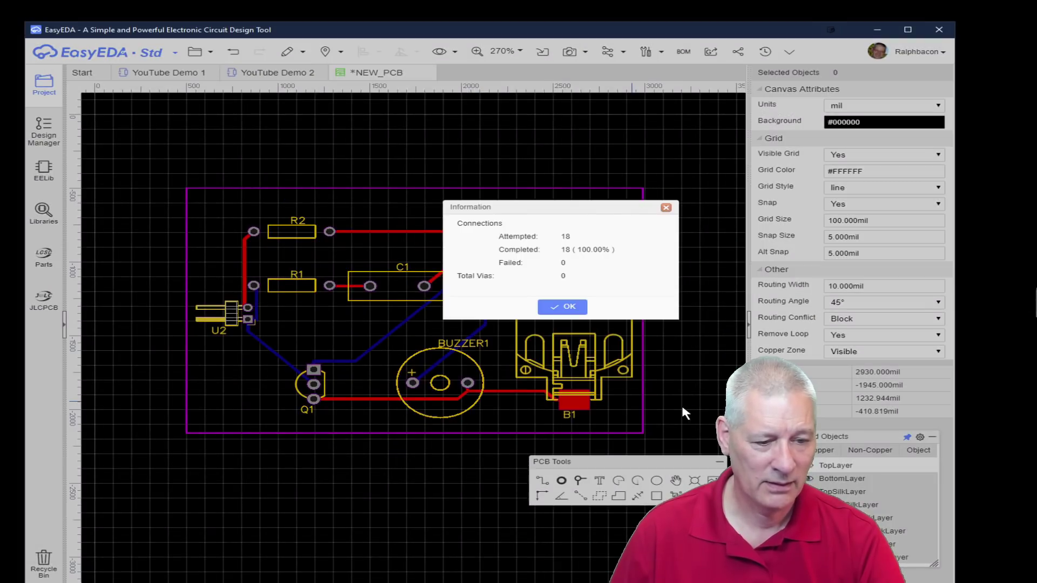
{"action": "left_click", "coordinate": [562, 308]}
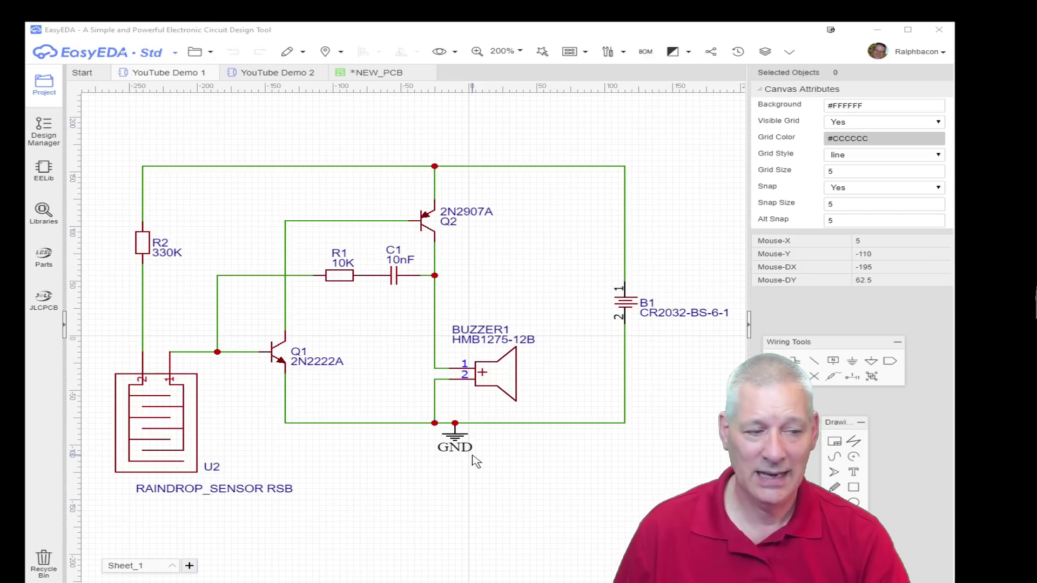
- Place a second GND symbol on the ground wire of the YouTube Demo 1 schematic, at about X 55, Y -80
{"action": "left_click", "coordinate": [508, 422]}
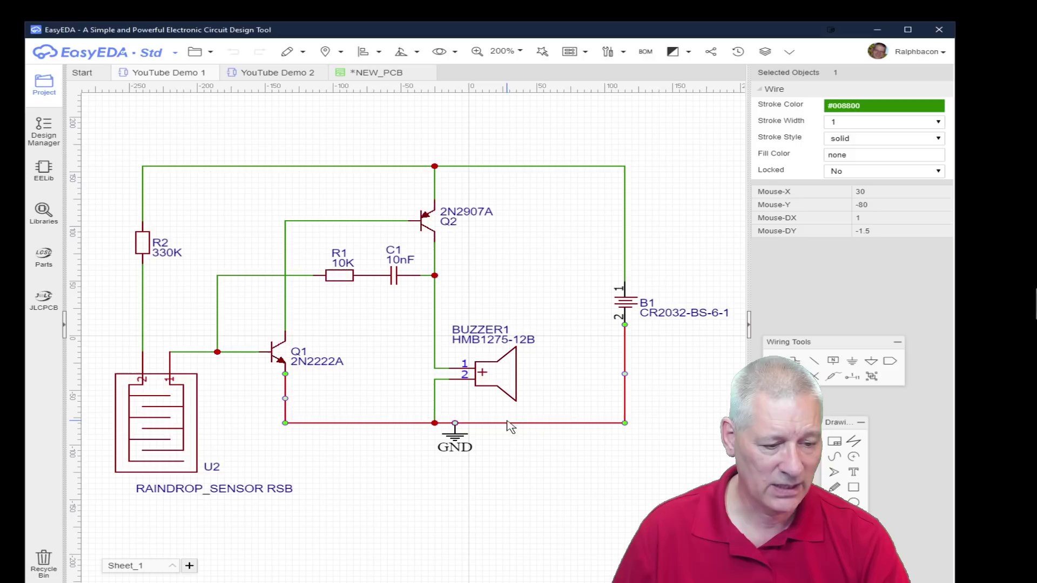
{"action": "left_click", "coordinate": [452, 438]}
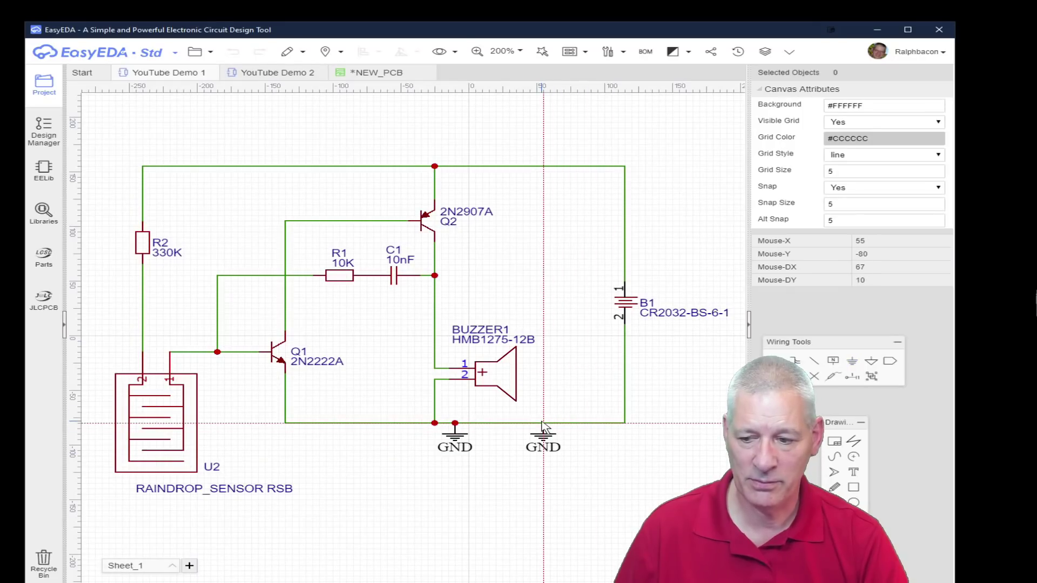
{"action": "left_click", "coordinate": [542, 425]}
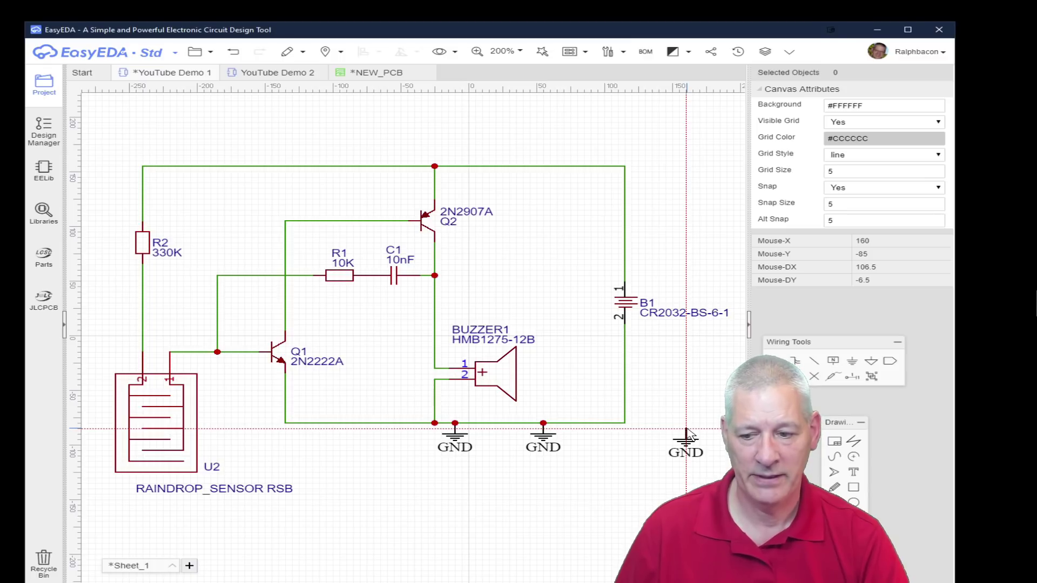
{"action": "key", "text": "Escape"}
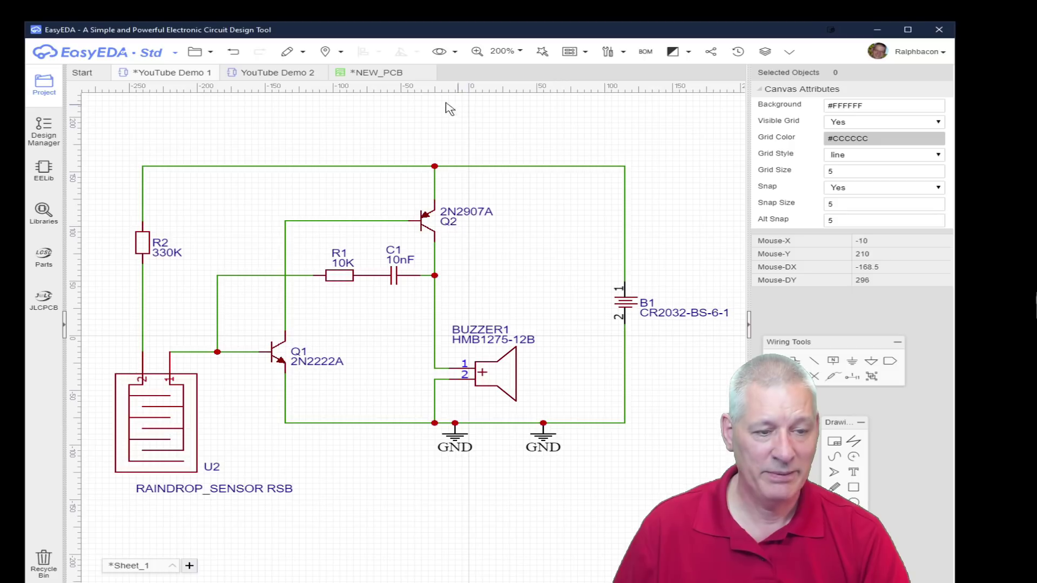
- Draw a copper area on the PCB's BottomLayer along the whole board outline, and check its net and pad connection properties
{"action": "left_click", "coordinate": [388, 75]}
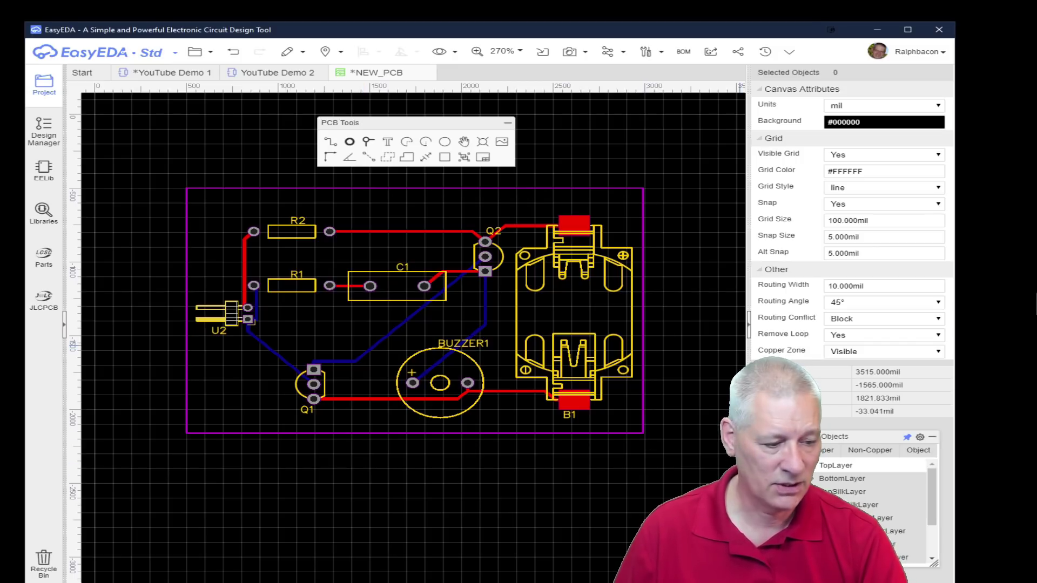
{"action": "left_click_drag", "start_coordinate": [794, 436], "coordinate": [292, 450]}
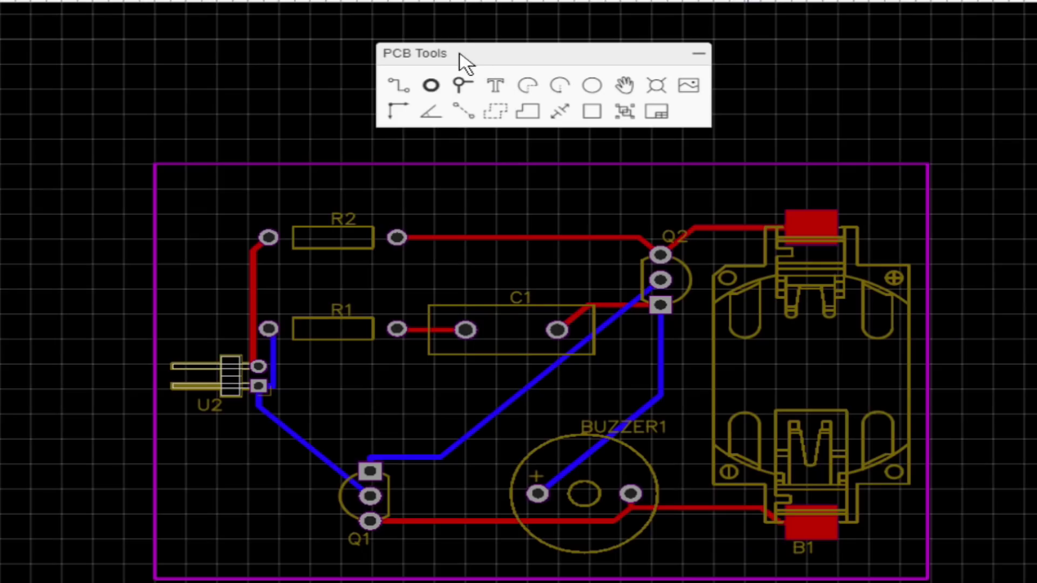
{"action": "left_click", "coordinate": [497, 114]}
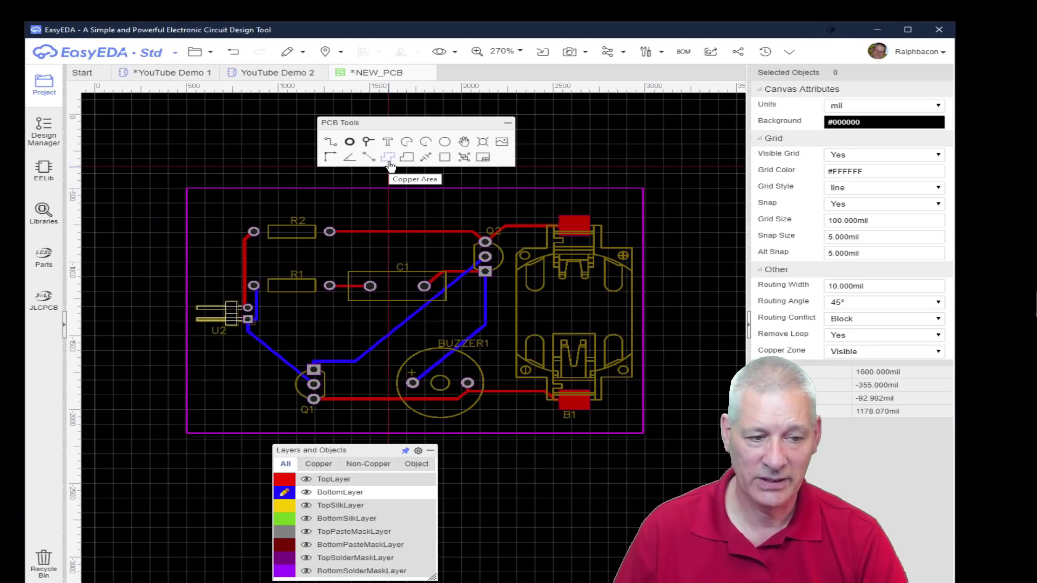
{"action": "left_click", "coordinate": [187, 188]}
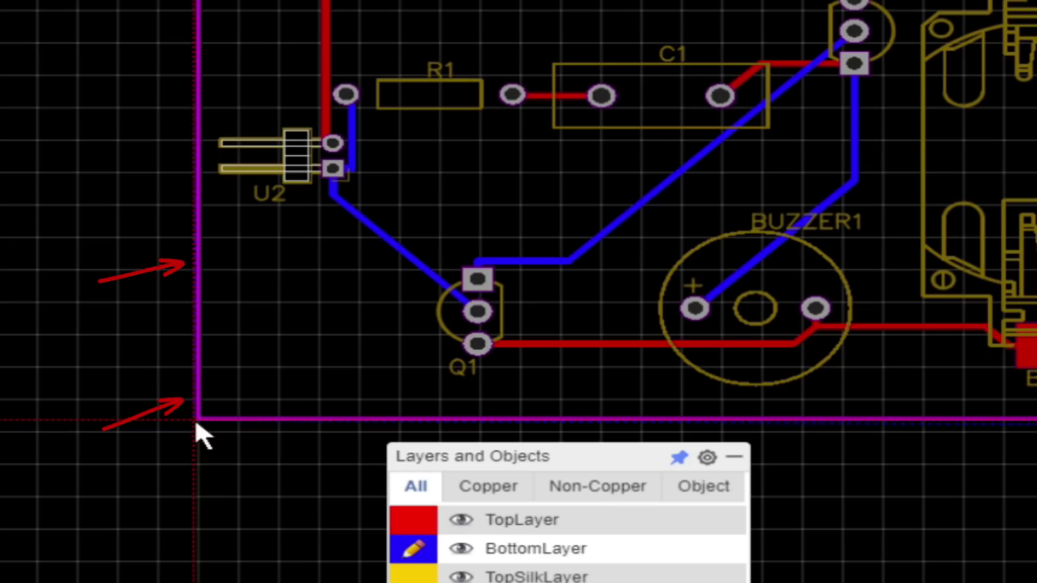
{"action": "left_click", "coordinate": [196, 424]}
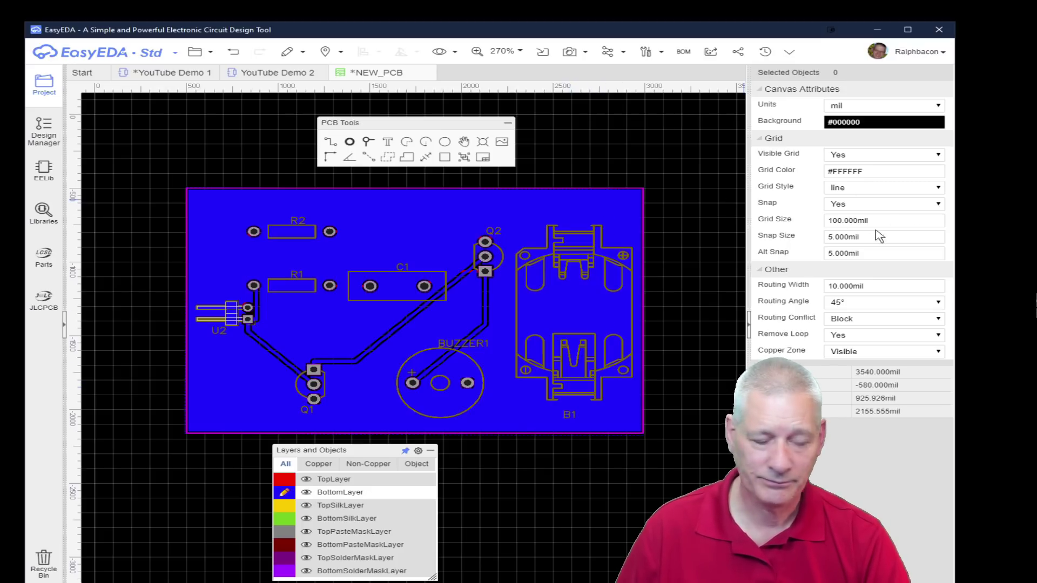
{"action": "left_click", "coordinate": [619, 436]}
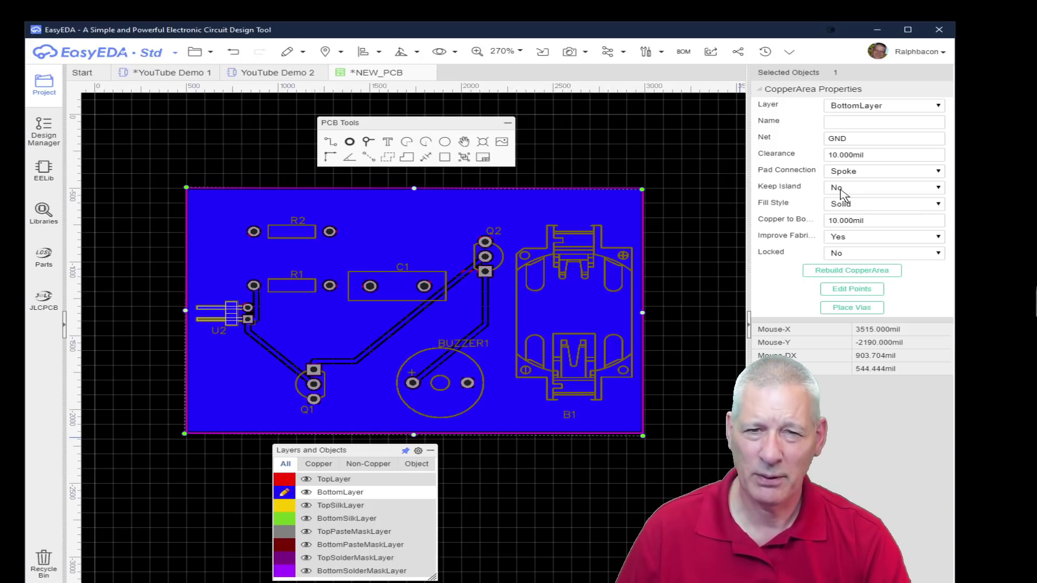
{"action": "left_click", "coordinate": [700, 254]}
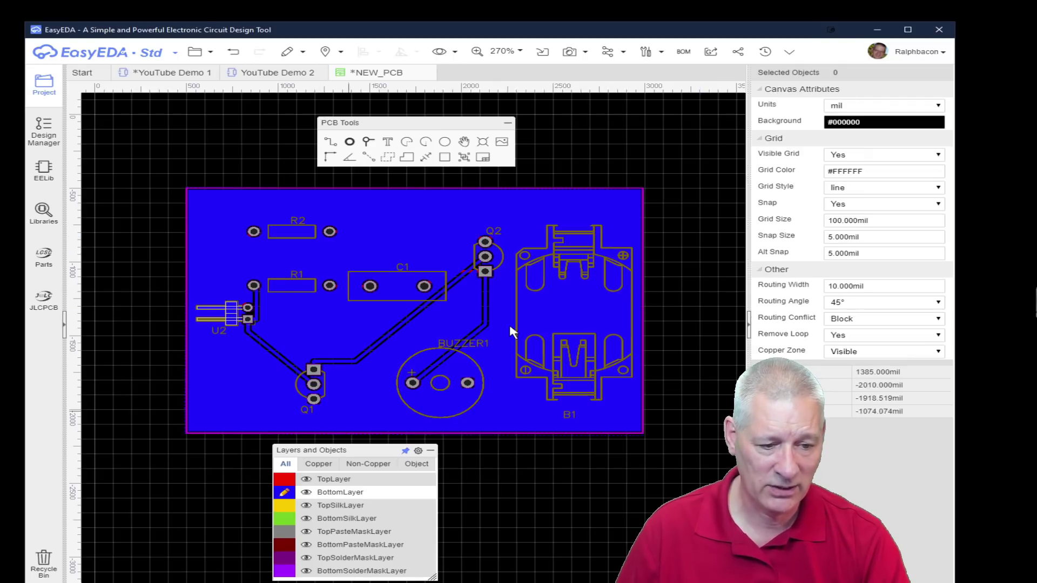
- Make TopLayer the active layer and open the board's 3D view
{"action": "key", "text": "t"}
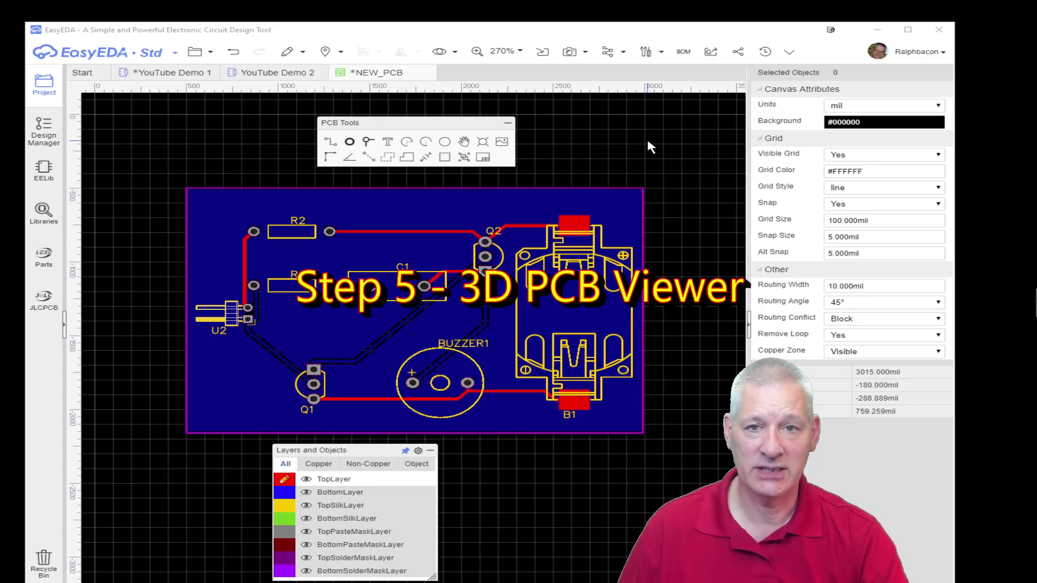
{"action": "left_click", "coordinate": [569, 52]}
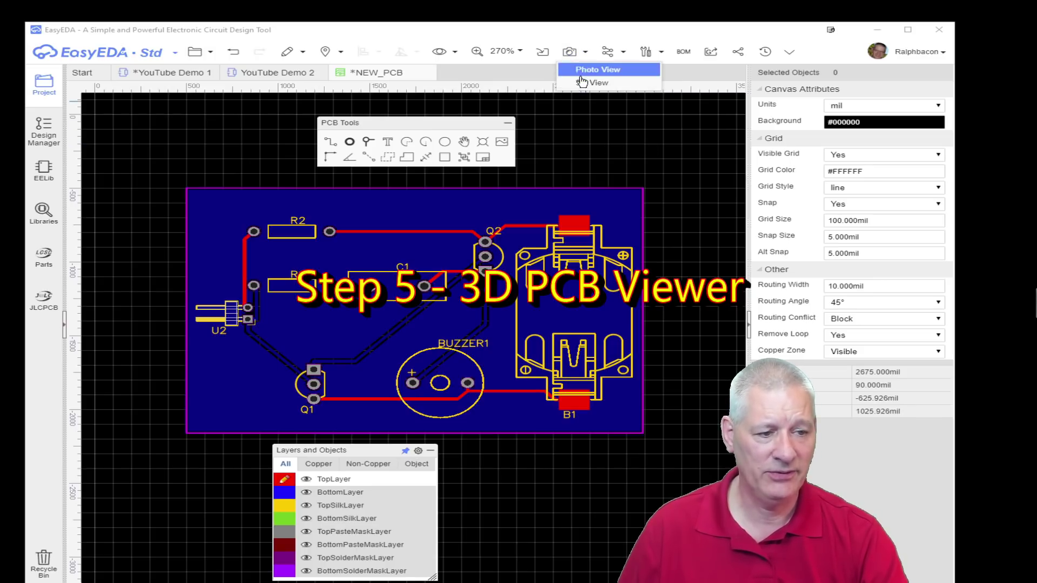
{"action": "left_click", "coordinate": [584, 83]}
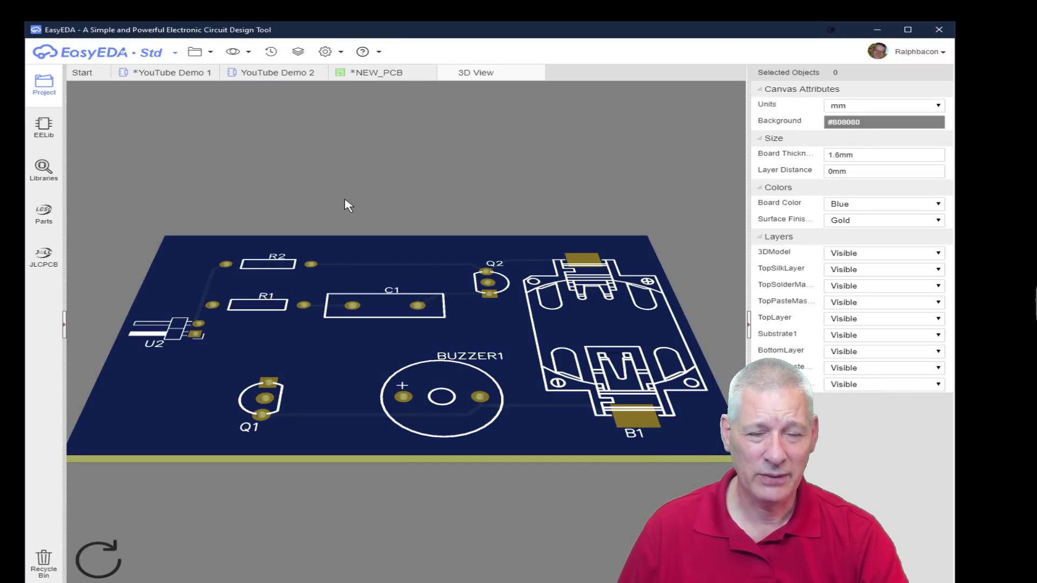
- Examine the board's component side in 3D from several angles and turn it over to the underside
{"action": "left_click_drag", "start_coordinate": [346, 208], "coordinate": [625, 402]}
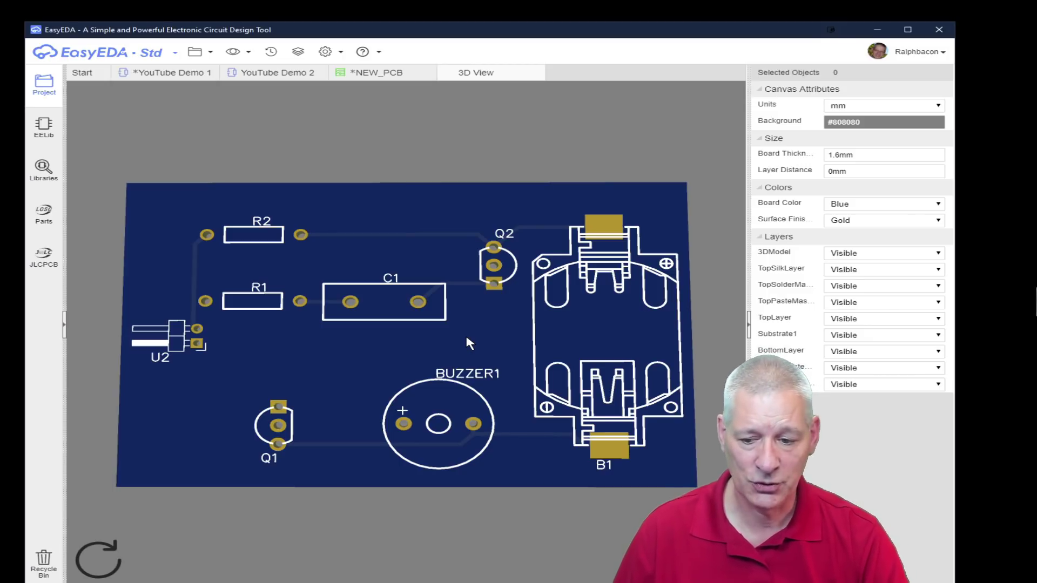
{"action": "left_click_drag", "start_coordinate": [162, 297], "coordinate": [336, 436]}
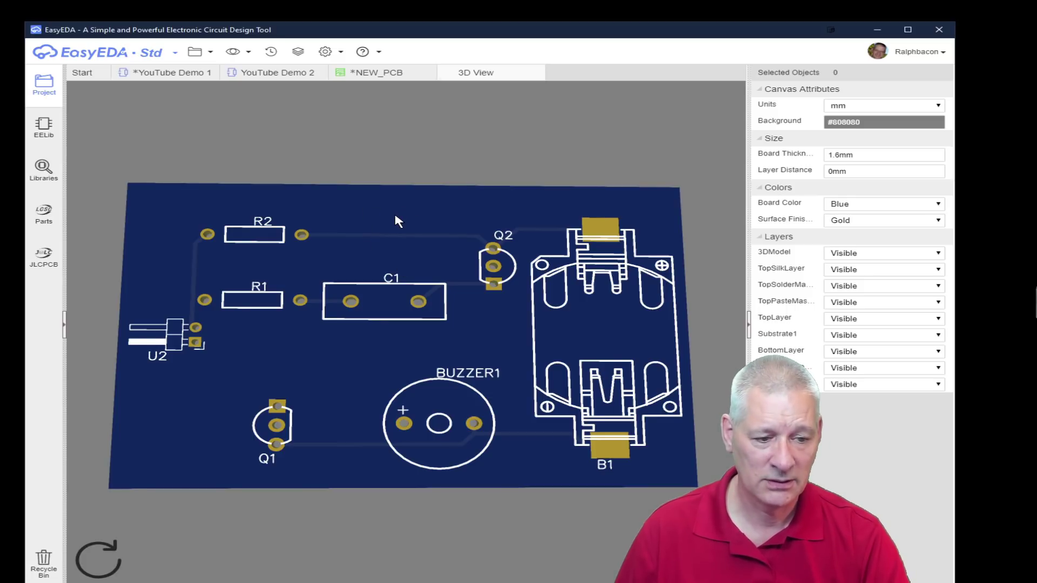
{"action": "left_click_drag", "start_coordinate": [395, 215], "coordinate": [394, 230]}
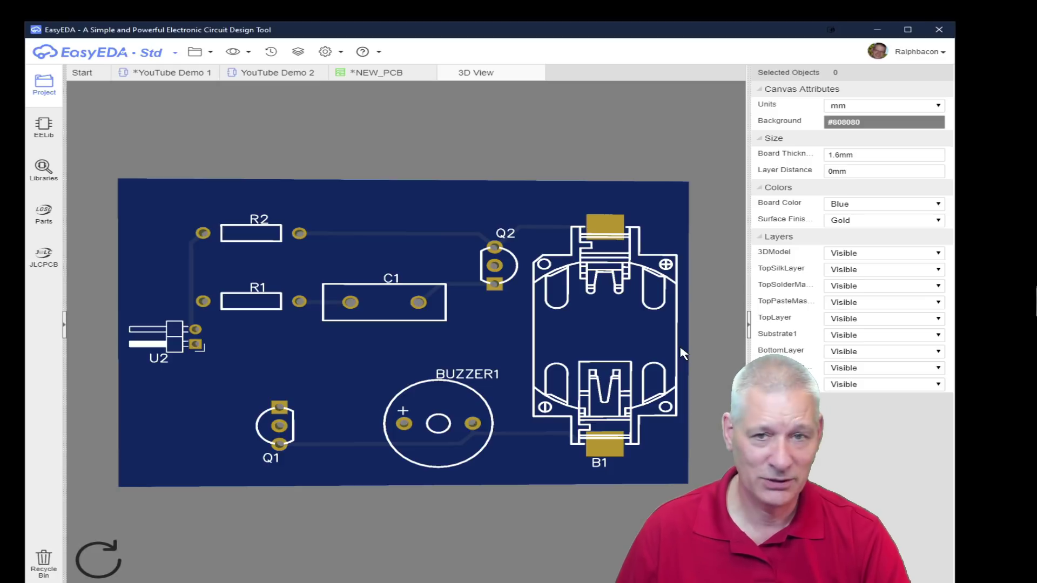
{"action": "left_click_drag", "start_coordinate": [681, 349], "coordinate": [348, 321]}
{"action": "scroll", "coordinate": [347, 320], "scroll_direction": "up", "scroll_amount": 3}
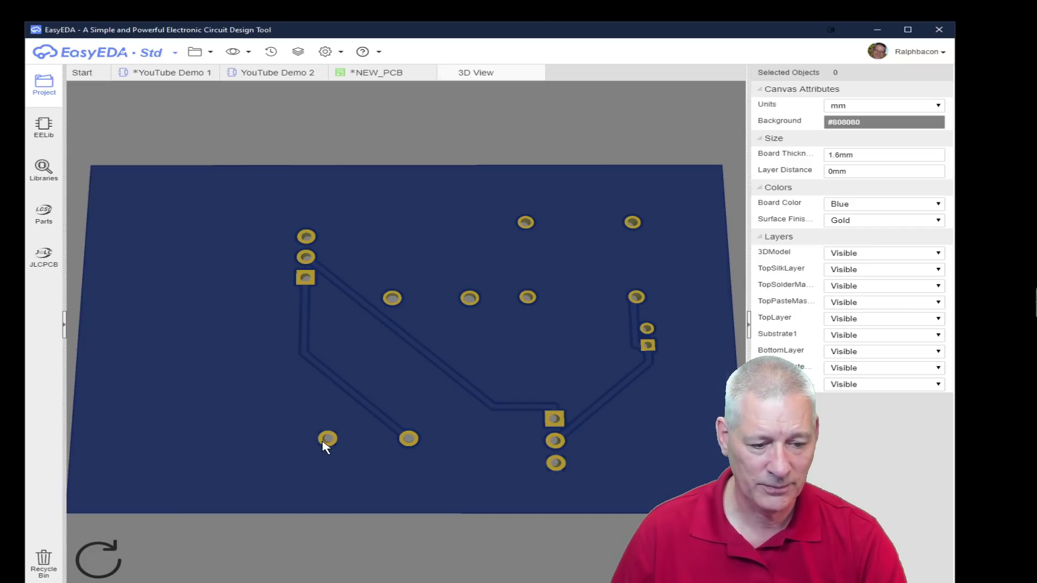
- Examine the spoke connections around the buzzer's ground pad, the neighbouring isolated pad and the underside tracks around Q1
{"action": "scroll", "coordinate": [323, 442], "scroll_direction": "up", "scroll_amount": 10}
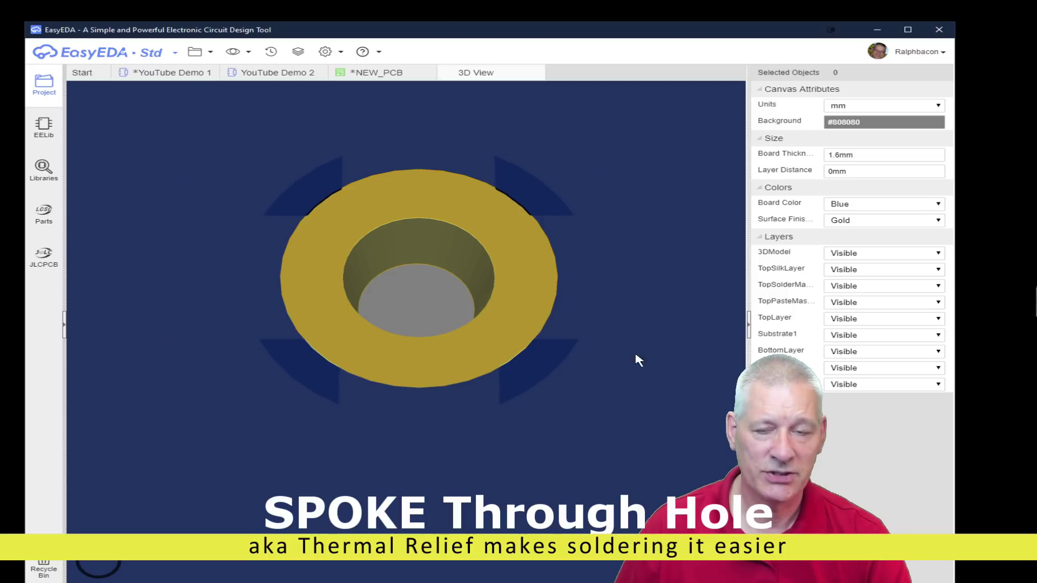
{"action": "scroll", "coordinate": [612, 300], "scroll_direction": "down", "scroll_amount": 3}
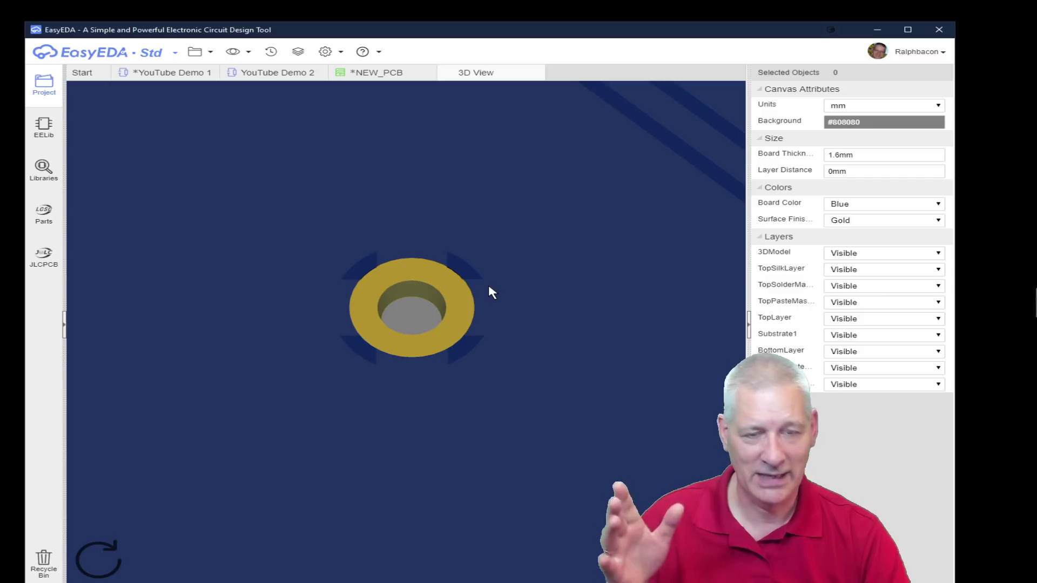
{"action": "scroll", "coordinate": [489, 288], "scroll_direction": "down", "scroll_amount": 3}
{"action": "scroll", "coordinate": [489, 288], "scroll_direction": "down", "scroll_amount": 2}
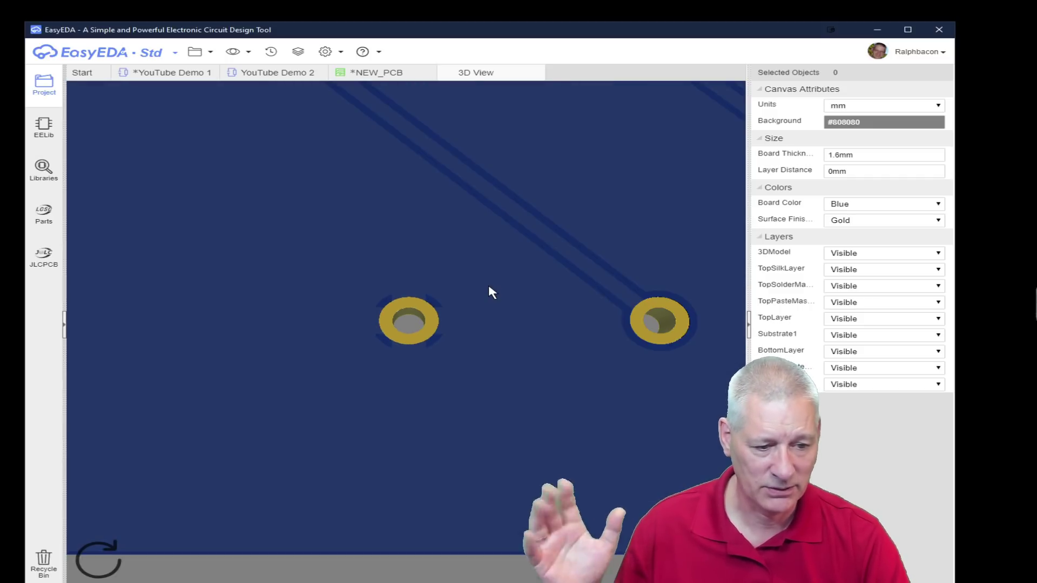
{"action": "scroll", "coordinate": [486, 300], "scroll_direction": "down", "scroll_amount": 1}
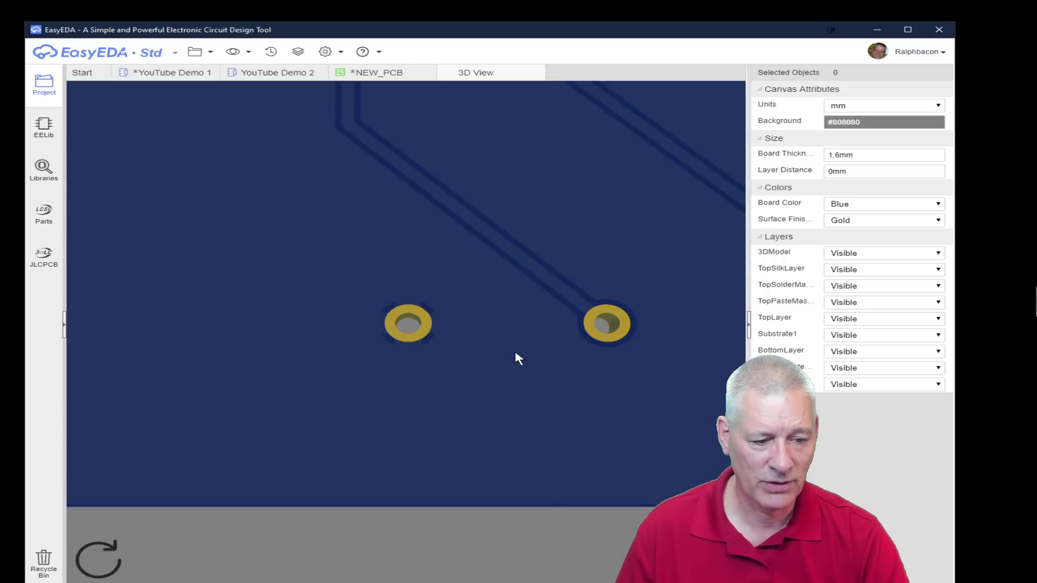
{"action": "scroll", "coordinate": [514, 354], "scroll_direction": "down", "scroll_amount": 2}
{"action": "right_click_drag", "start_coordinate": [624, 323], "coordinate": [394, 360]}
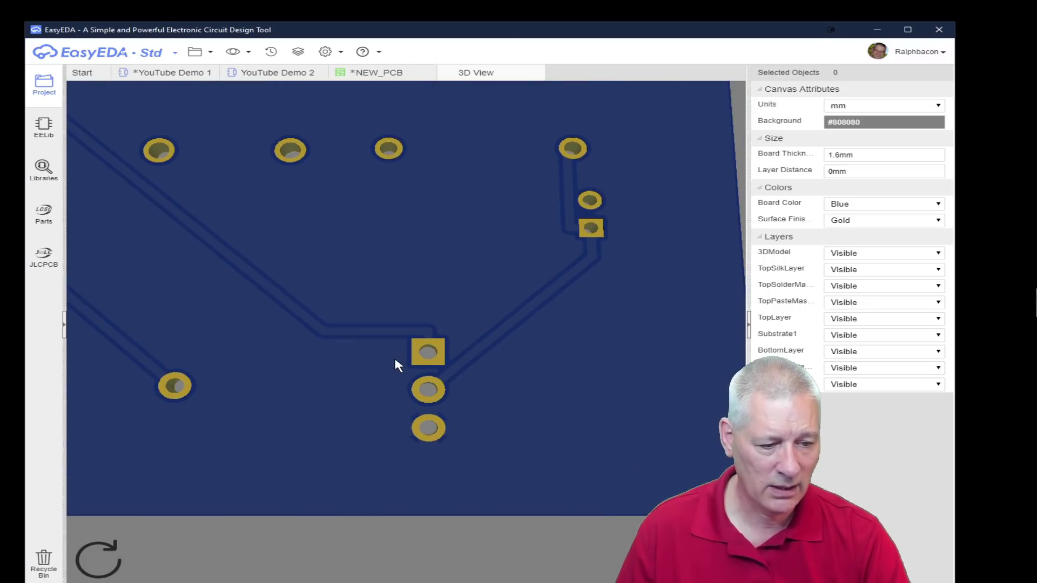
- Examine Q1's three pads and the tracks on the board's underside up close, and turn the board back to its component side
{"action": "scroll", "coordinate": [437, 447], "scroll_direction": "up", "scroll_amount": 2}
{"action": "right_click_drag", "start_coordinate": [428, 511], "coordinate": [398, 235]}
{"action": "scroll", "coordinate": [399, 235], "scroll_direction": "up", "scroll_amount": 2}
{"action": "right_click_drag", "start_coordinate": [384, 146], "coordinate": [391, 371]}
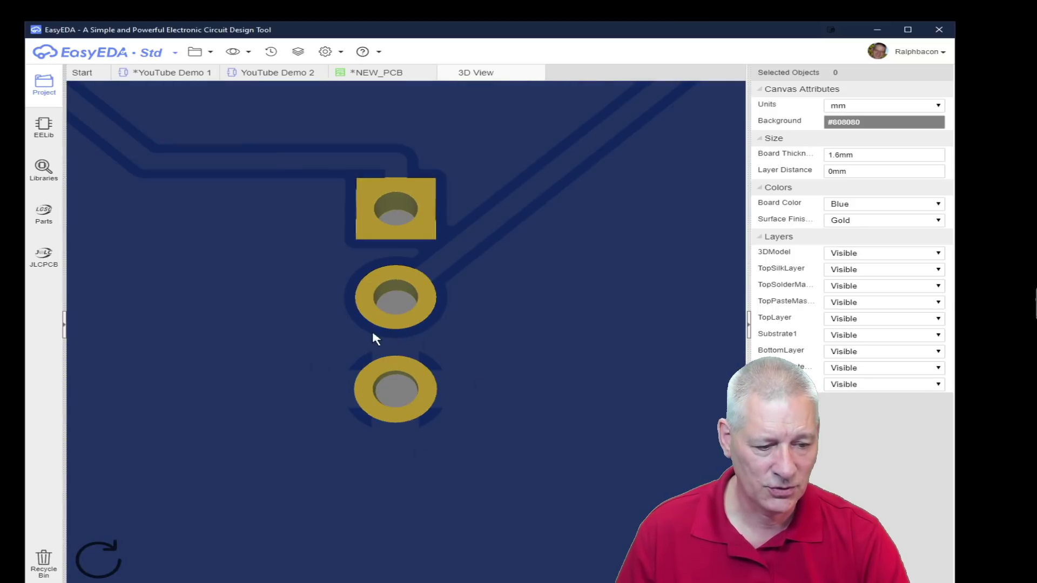
{"action": "scroll", "coordinate": [416, 399], "scroll_direction": "down", "scroll_amount": 5}
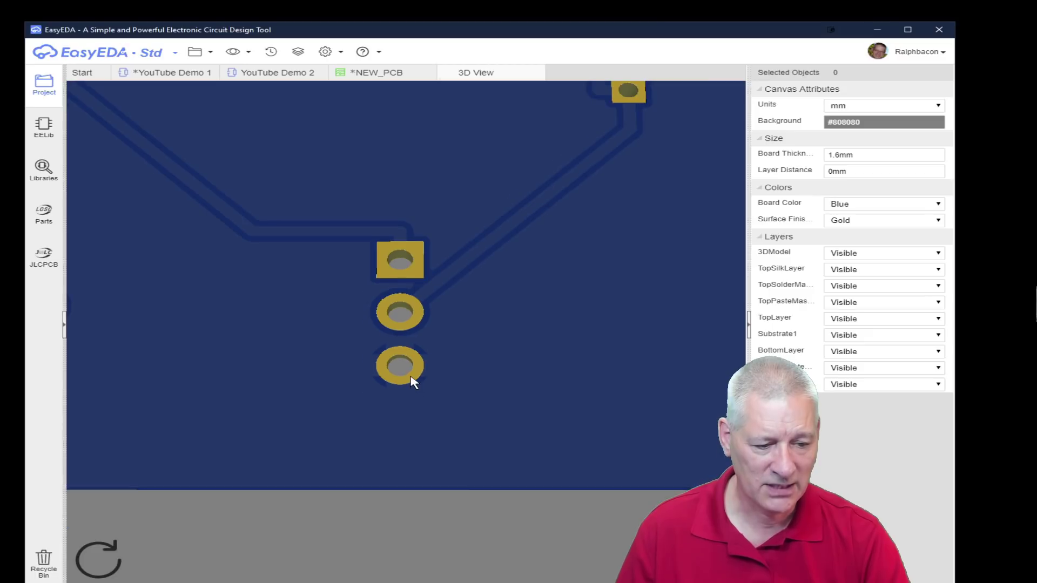
{"action": "right_click_drag", "start_coordinate": [354, 370], "coordinate": [419, 371]}
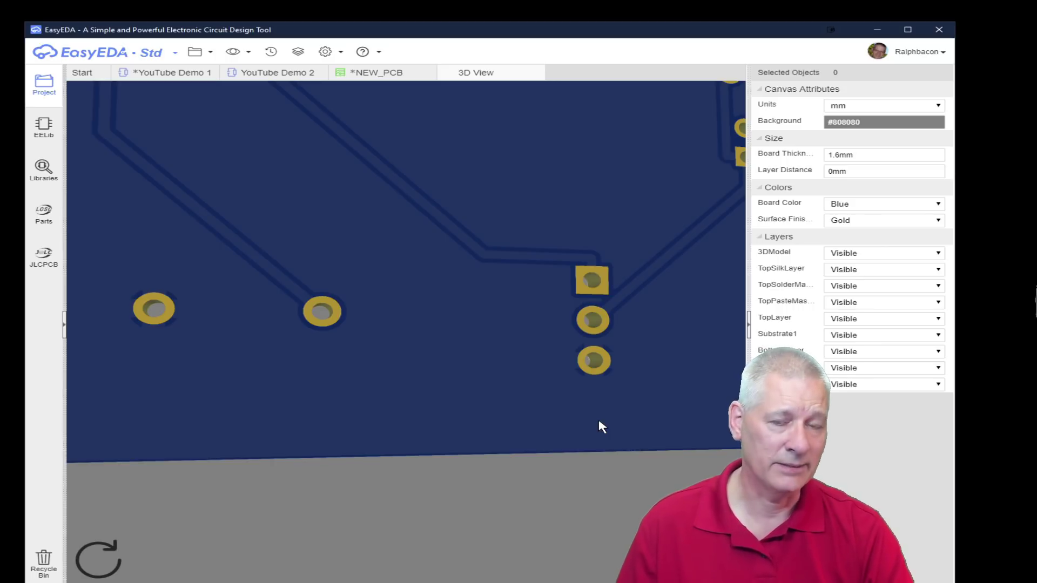
{"action": "left_click_drag", "start_coordinate": [611, 417], "coordinate": [598, 422]}
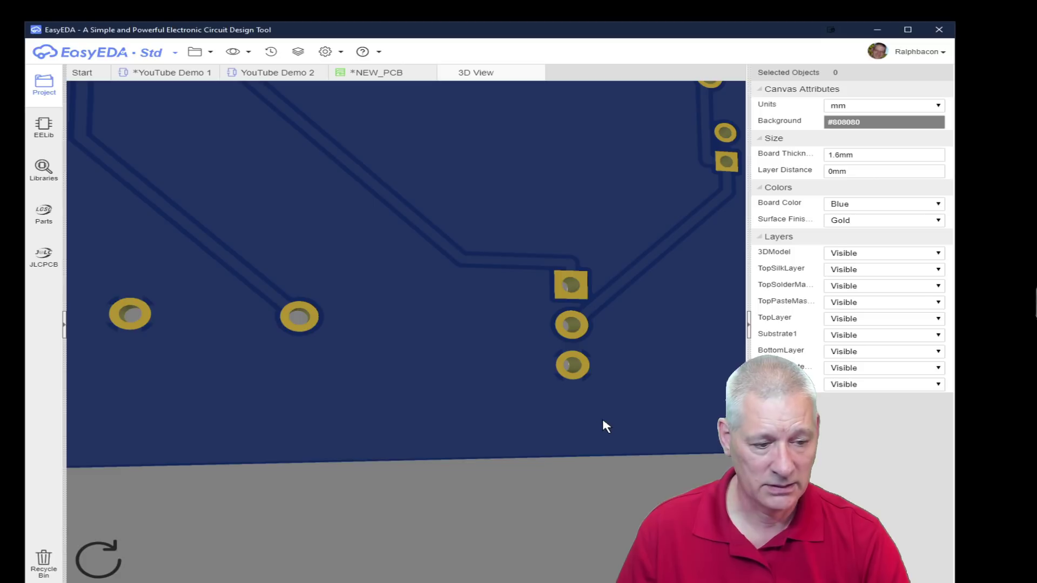
{"action": "scroll", "coordinate": [443, 318], "scroll_direction": "down", "scroll_amount": 5}
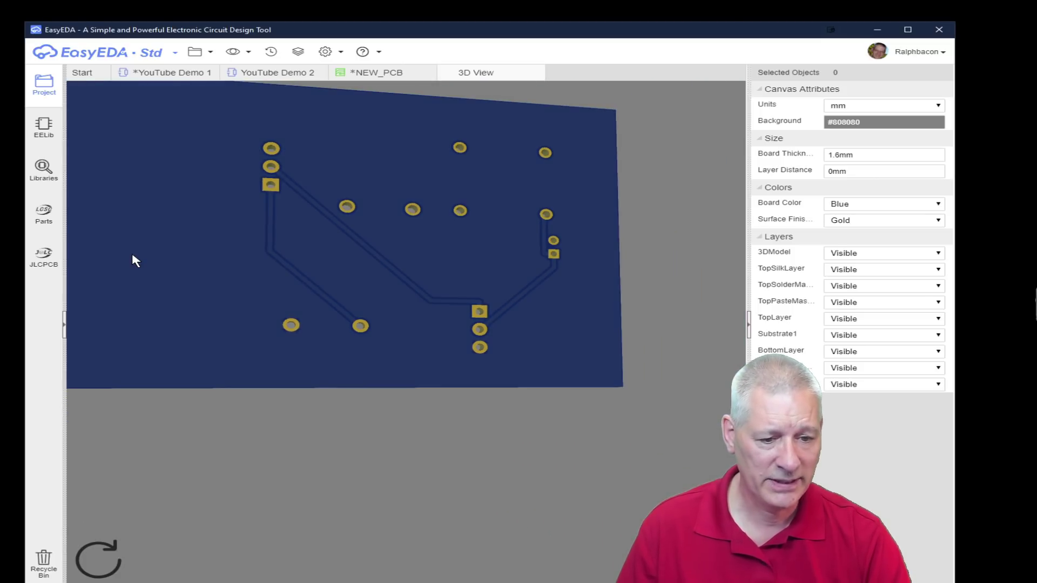
{"action": "left_click_drag", "start_coordinate": [135, 260], "coordinate": [384, 213]}
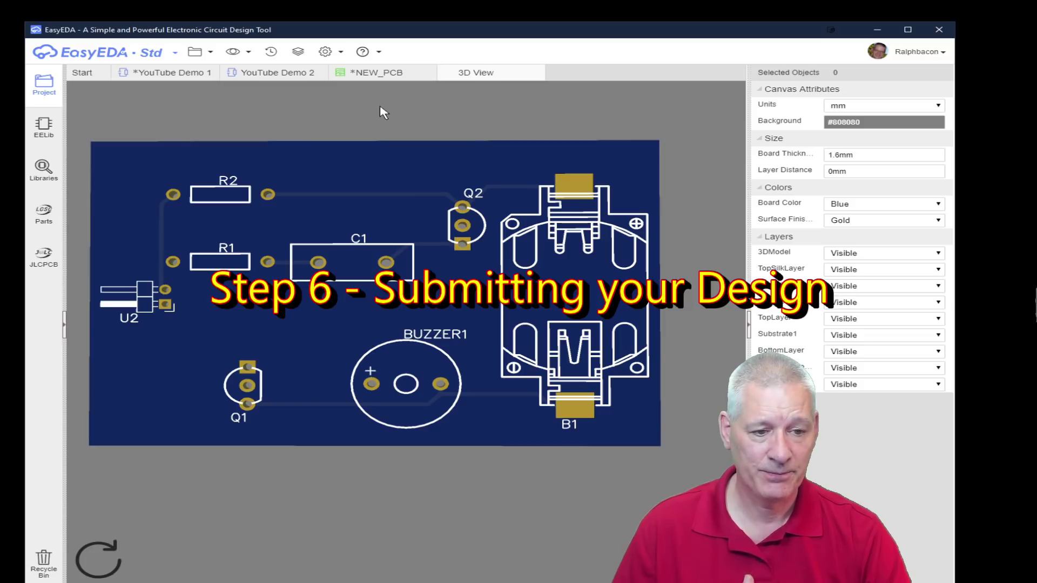
- Open the JLCPCB website, review the layer choices and the instant quote page for the PCB prototype, and return to EasyEDA
{"action": "left_click", "coordinate": [49, 264]}
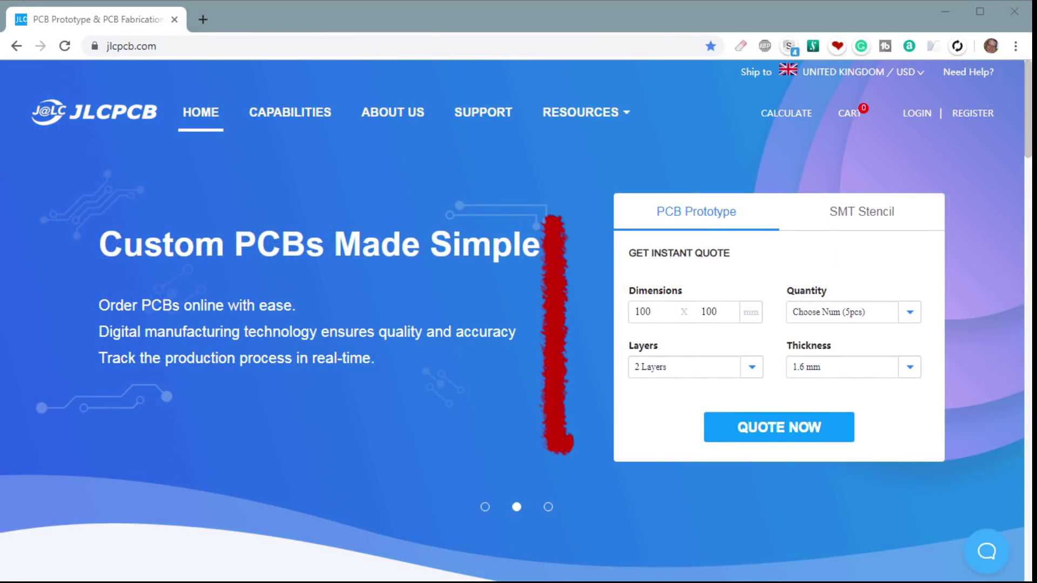
{"action": "left_click", "coordinate": [729, 366]}
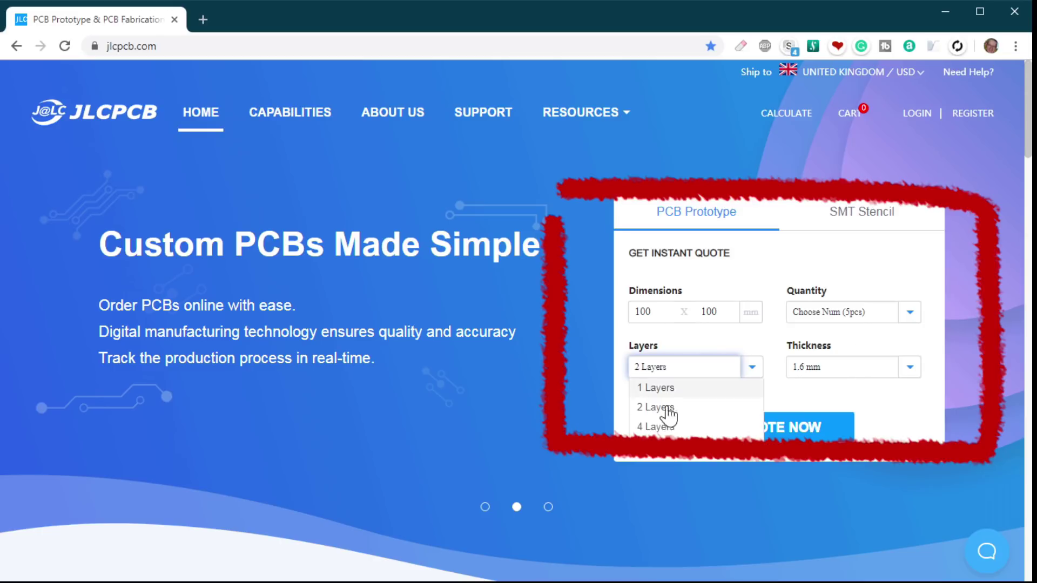
{"action": "left_click", "coordinate": [895, 411]}
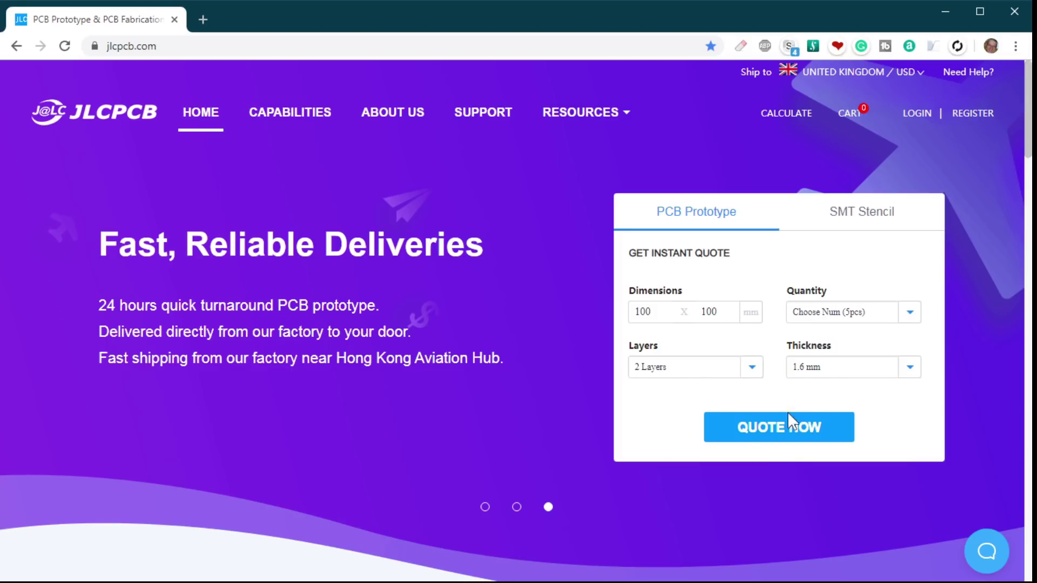
{"action": "left_click", "coordinate": [781, 436]}
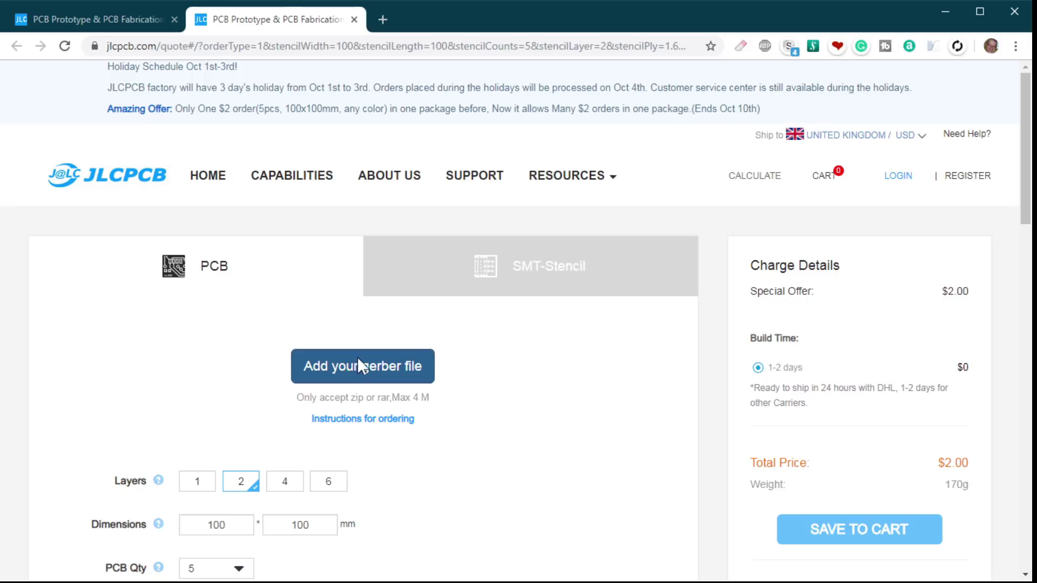
{"action": "scroll", "coordinate": [545, 459], "scroll_direction": "down", "scroll_amount": 6}
{"action": "scroll", "coordinate": [543, 460], "scroll_direction": "up", "scroll_amount": 6}
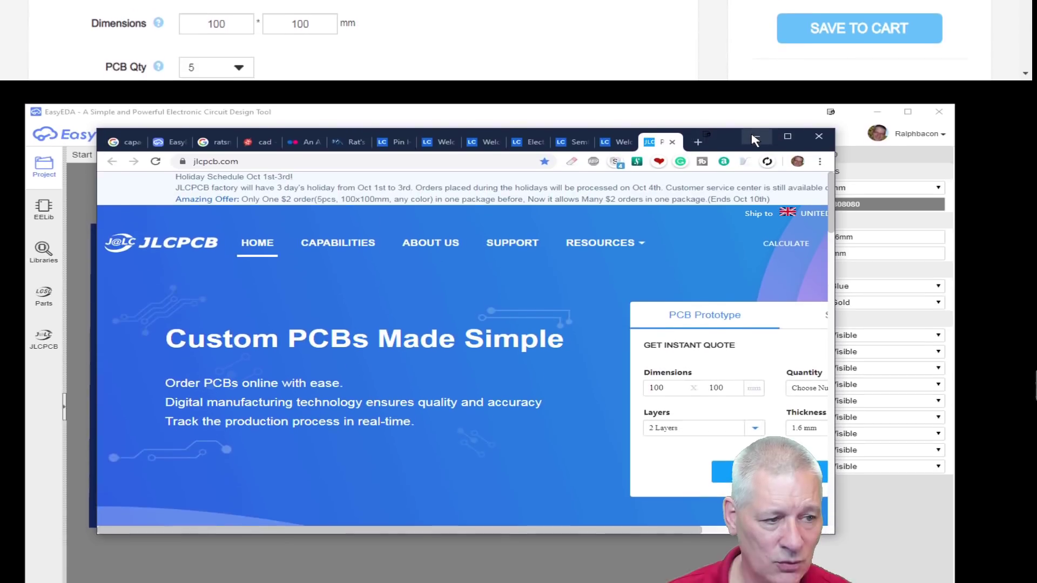
{"action": "left_click", "coordinate": [754, 139]}
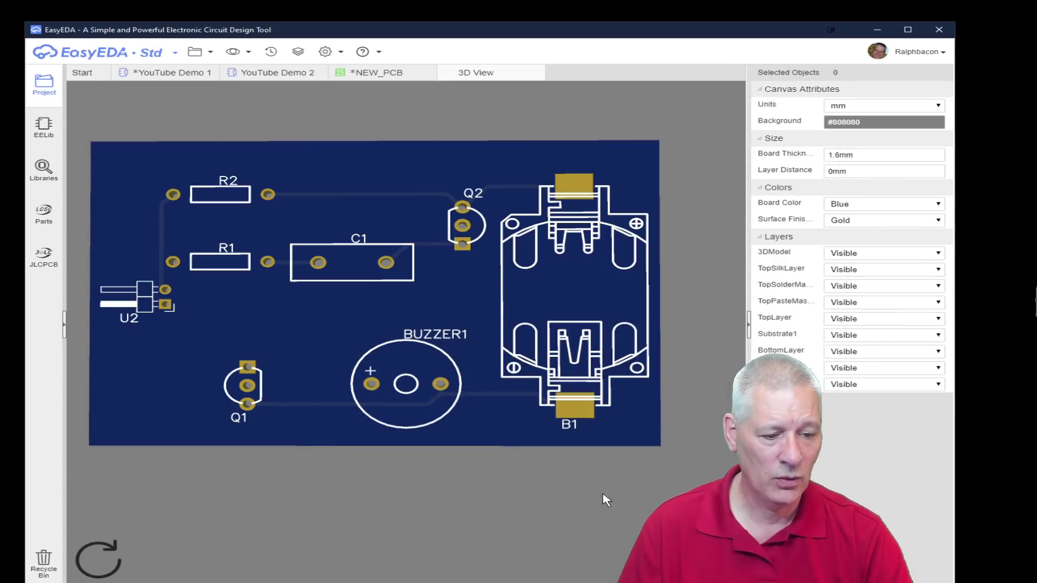
- Save the PCB to the existing project YouTube Demo 2 with the title "Demo Youtube 2"
{"action": "left_click", "coordinate": [390, 79]}
{"action": "key", "text": "ctrl+s"}
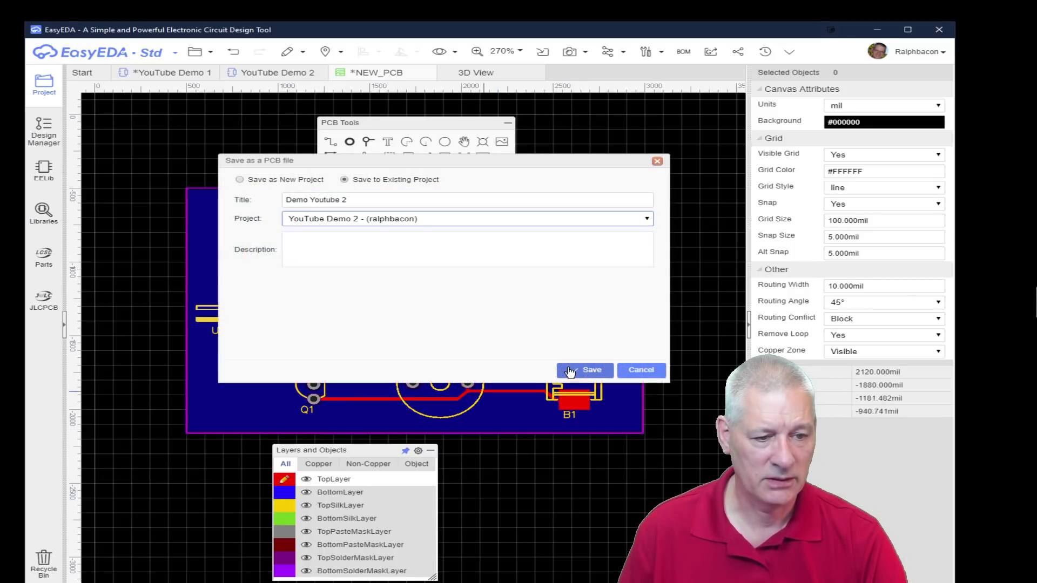
{"action": "left_click", "coordinate": [571, 372]}
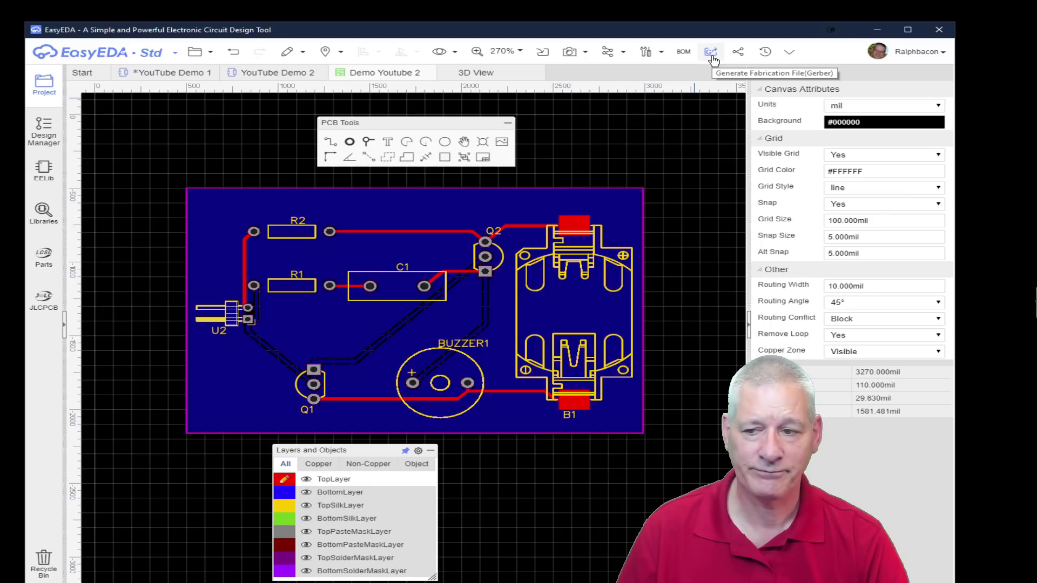
- Start generating the board's fabrication files with a design rule check first, and review the available PCB quantities
{"action": "left_click", "coordinate": [713, 59]}
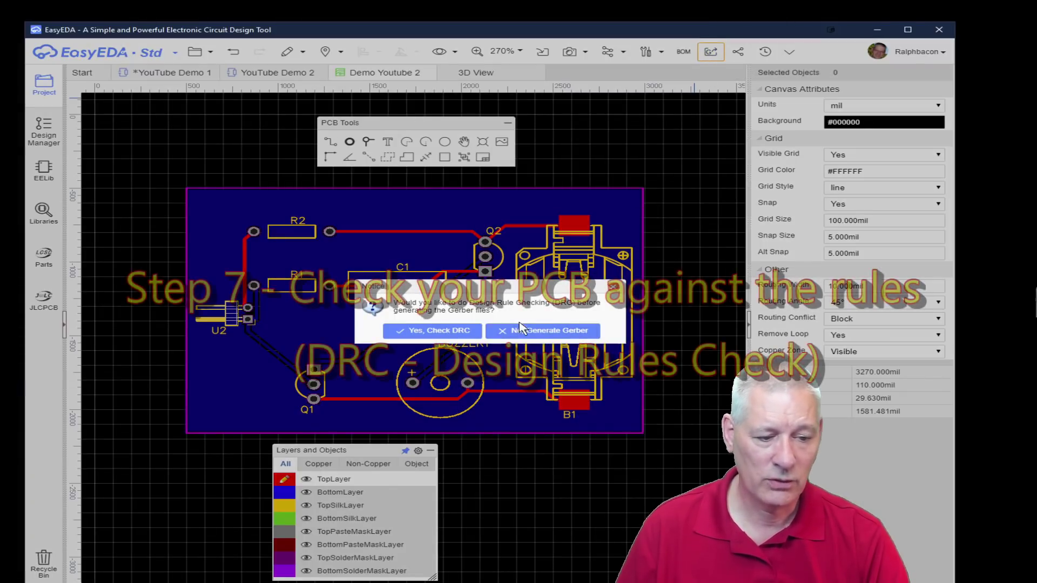
{"action": "left_click", "coordinate": [431, 332]}
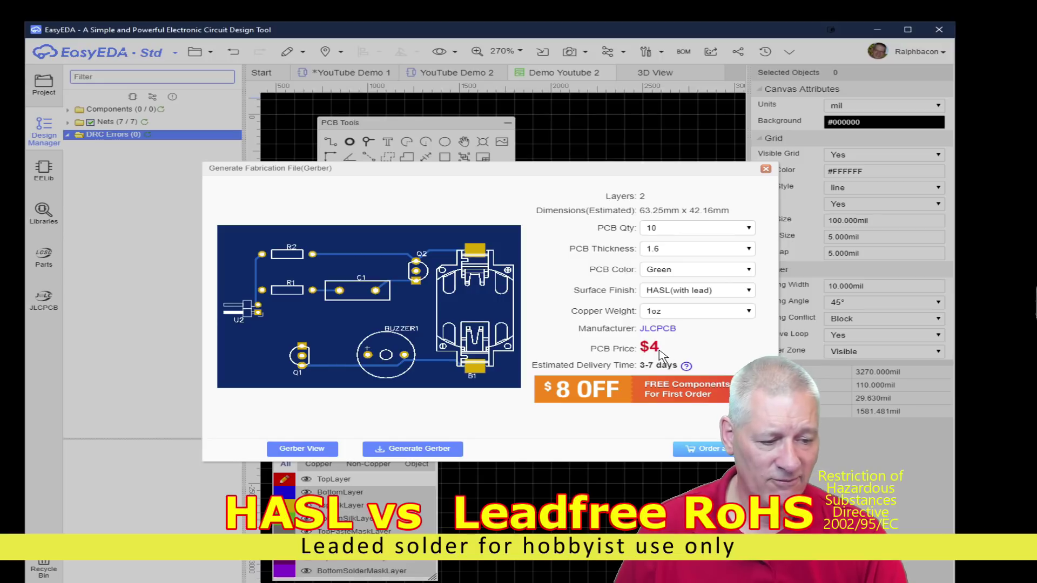
{"action": "left_click", "coordinate": [667, 232]}
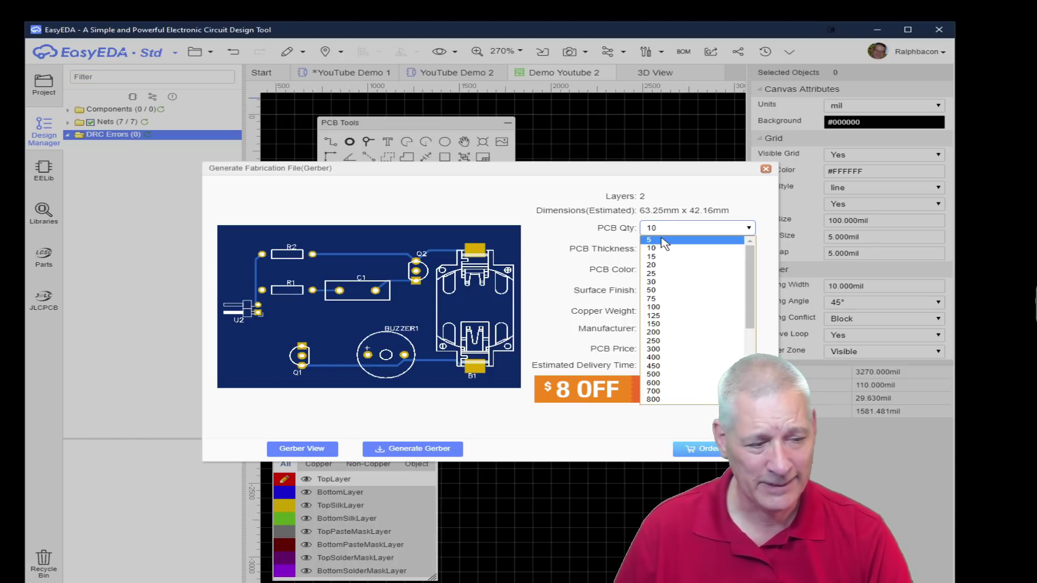
{"action": "left_click", "coordinate": [684, 196]}
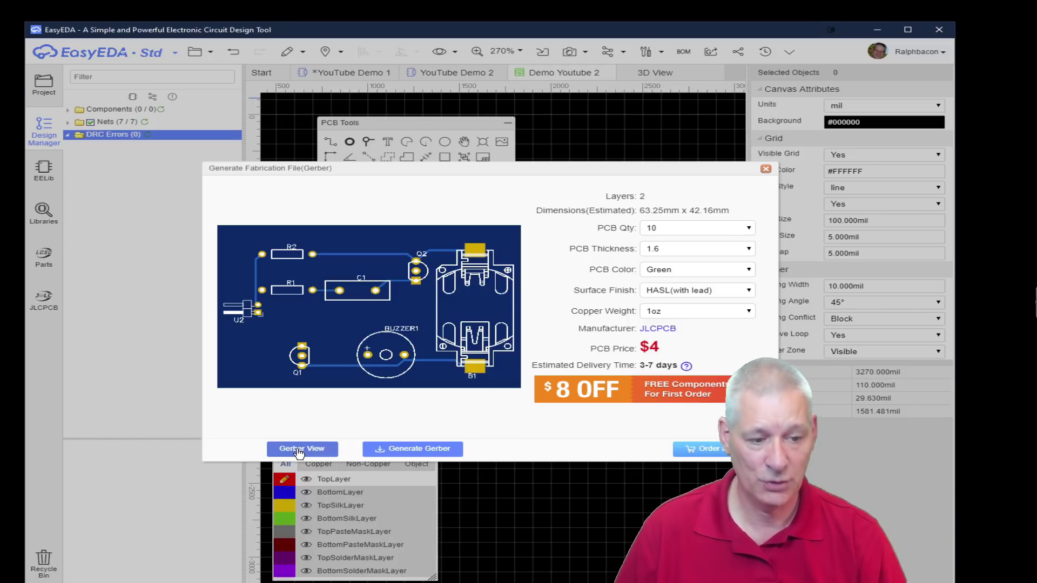
- Send the board to JLCPCB for ordering, enlarge the browser window and review the available shipping methods
{"action": "left_click", "coordinate": [699, 449]}
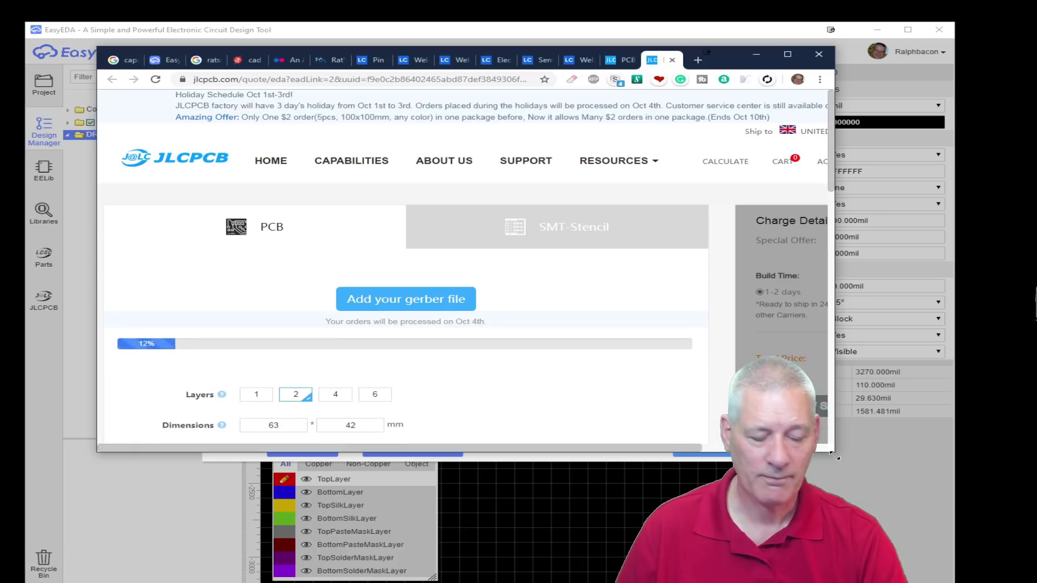
{"action": "left_click_drag", "start_coordinate": [852, 463], "coordinate": [999, 568]}
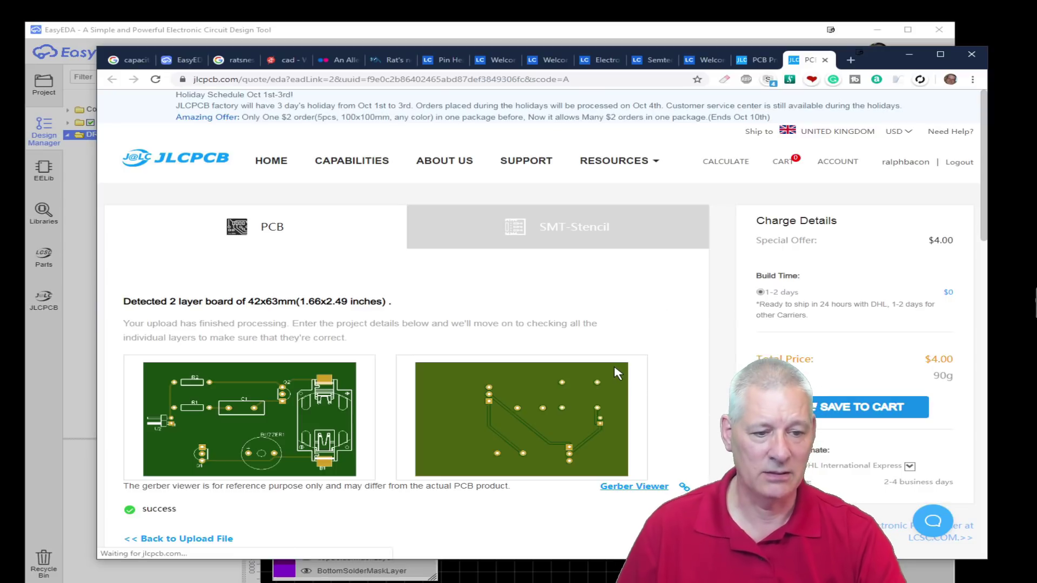
{"action": "scroll", "coordinate": [618, 374], "scroll_direction": "down", "scroll_amount": 2}
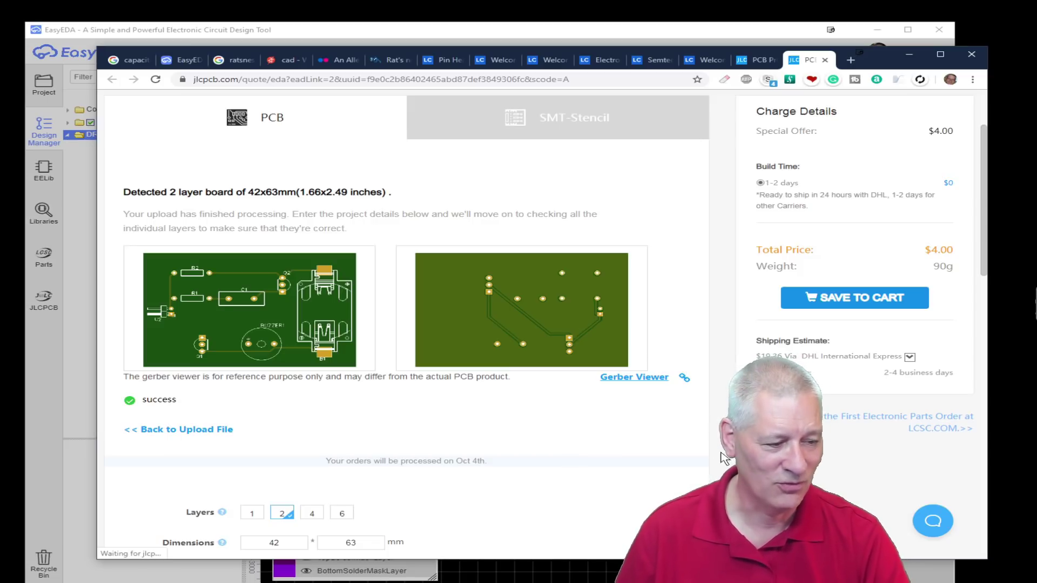
{"action": "left_click", "coordinate": [910, 359]}
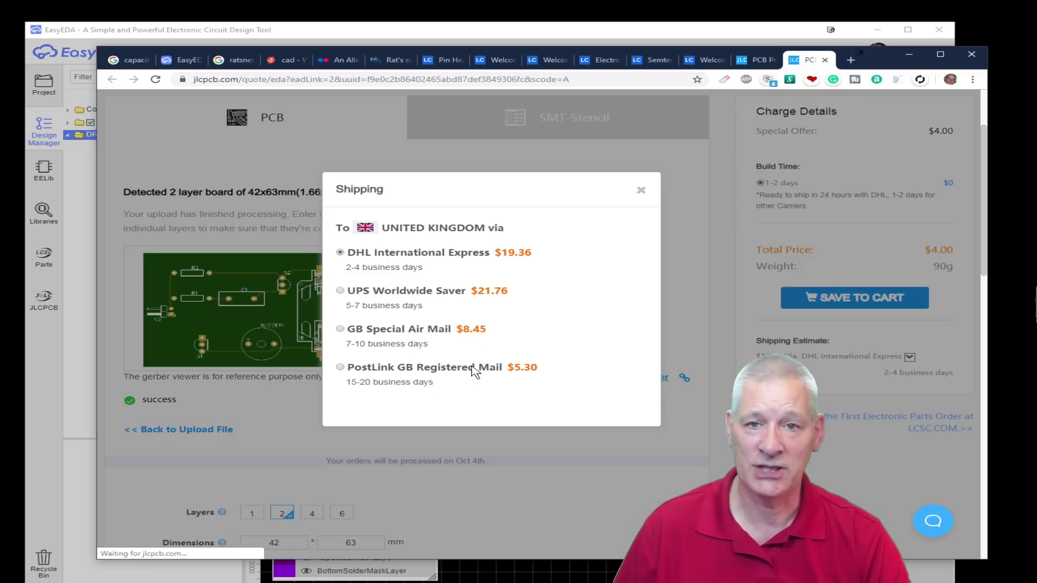
{"action": "left_click", "coordinate": [642, 190]}
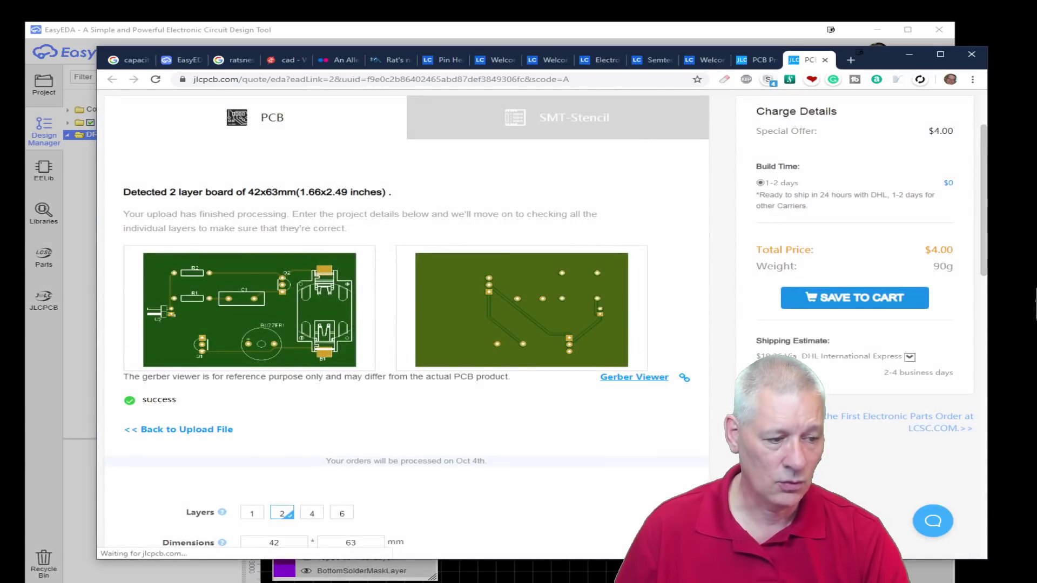
- Review the board specification options on the JLCPCB order page, from layers and thickness to remarks, plus the charge details
{"action": "scroll", "coordinate": [699, 329], "scroll_direction": "down", "scroll_amount": 3}
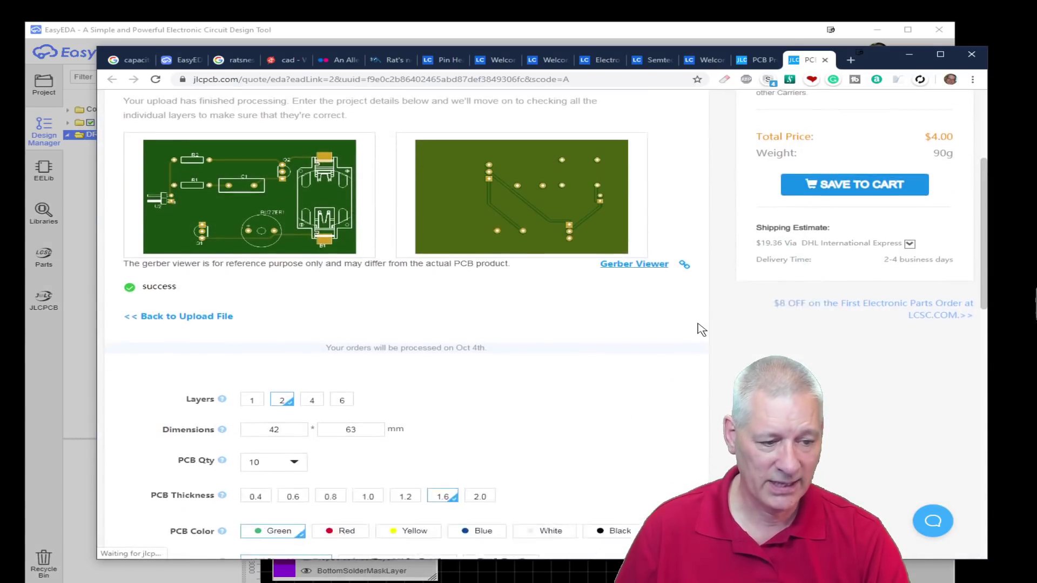
{"action": "scroll", "coordinate": [392, 402], "scroll_direction": "down", "scroll_amount": 3}
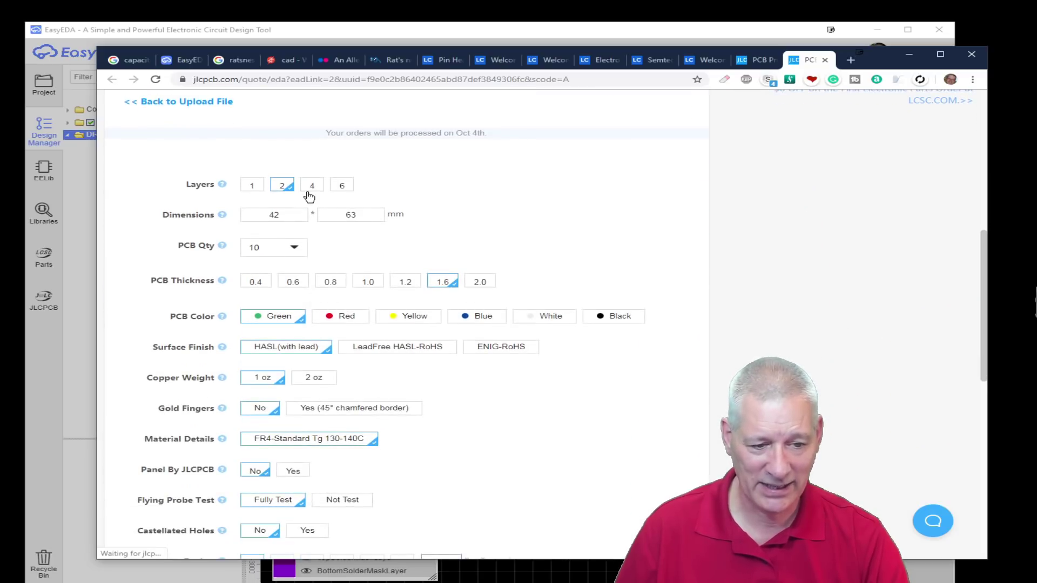
{"action": "scroll", "coordinate": [626, 365], "scroll_direction": "down", "scroll_amount": 2}
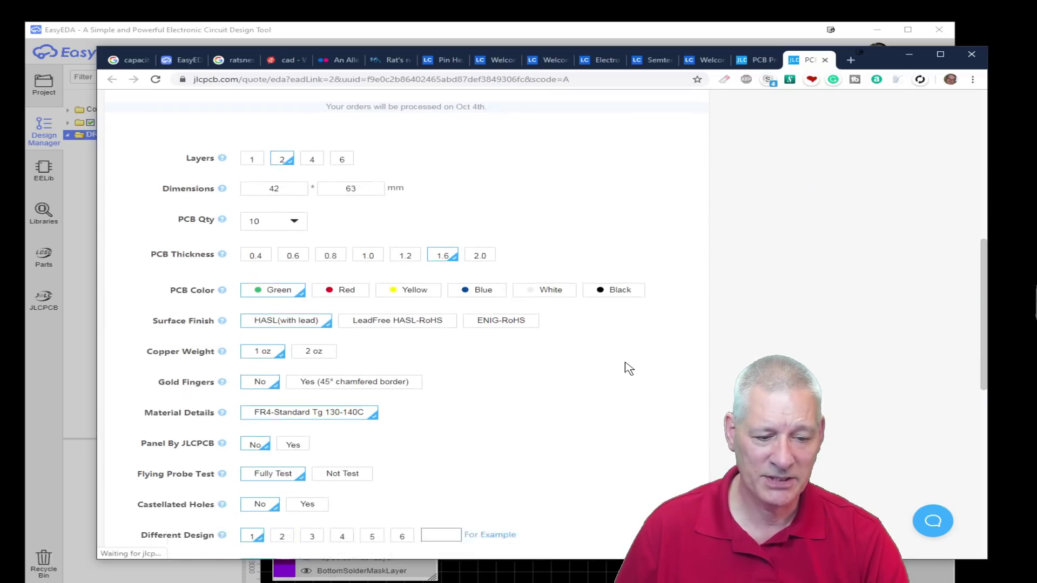
{"action": "mouse_move", "coordinate": [574, 390]}
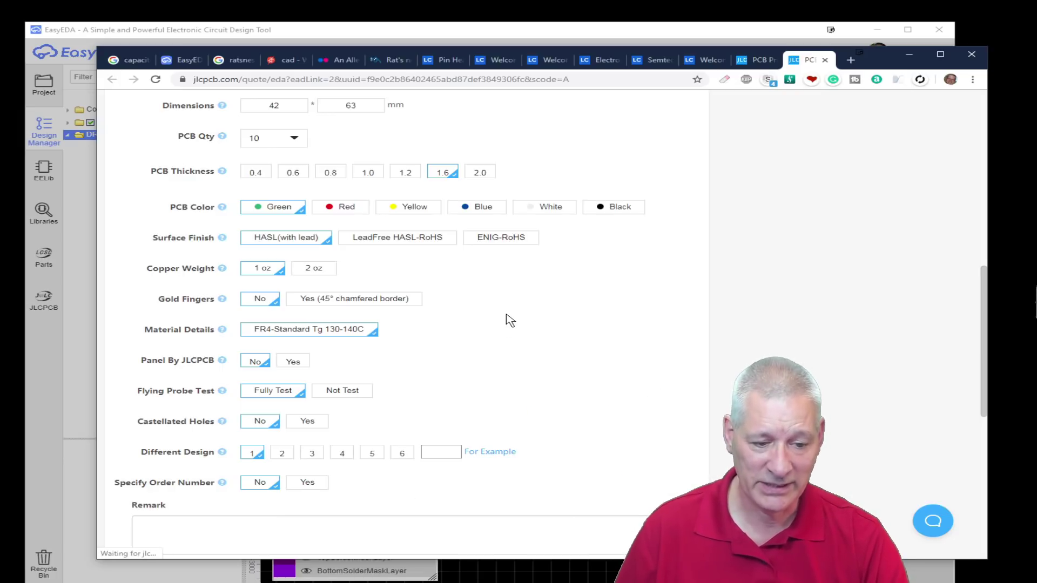
{"action": "scroll", "coordinate": [510, 320], "scroll_direction": "down", "scroll_amount": 2}
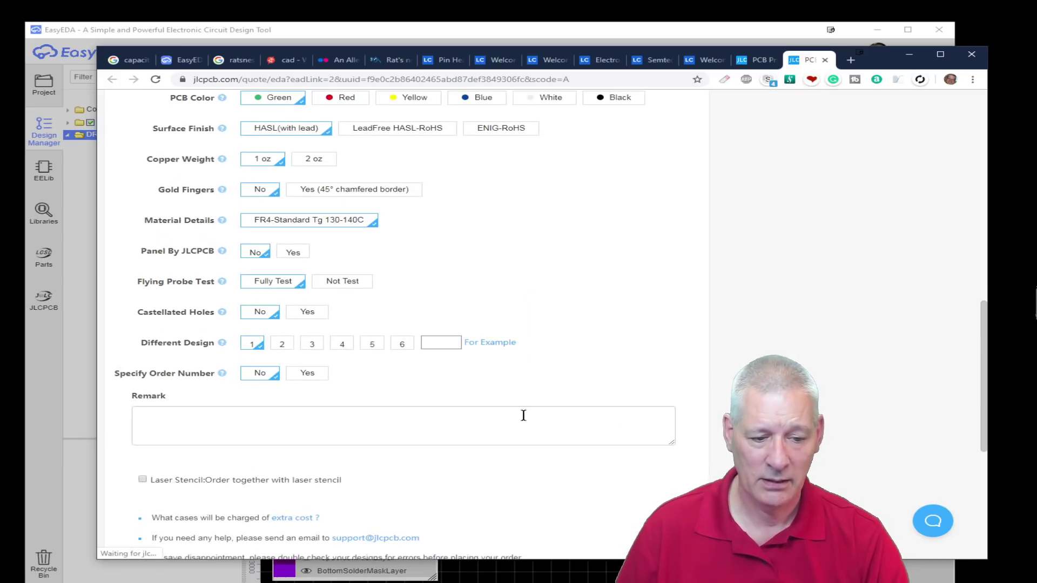
{"action": "scroll", "coordinate": [648, 391], "scroll_direction": "up", "scroll_amount": 10}
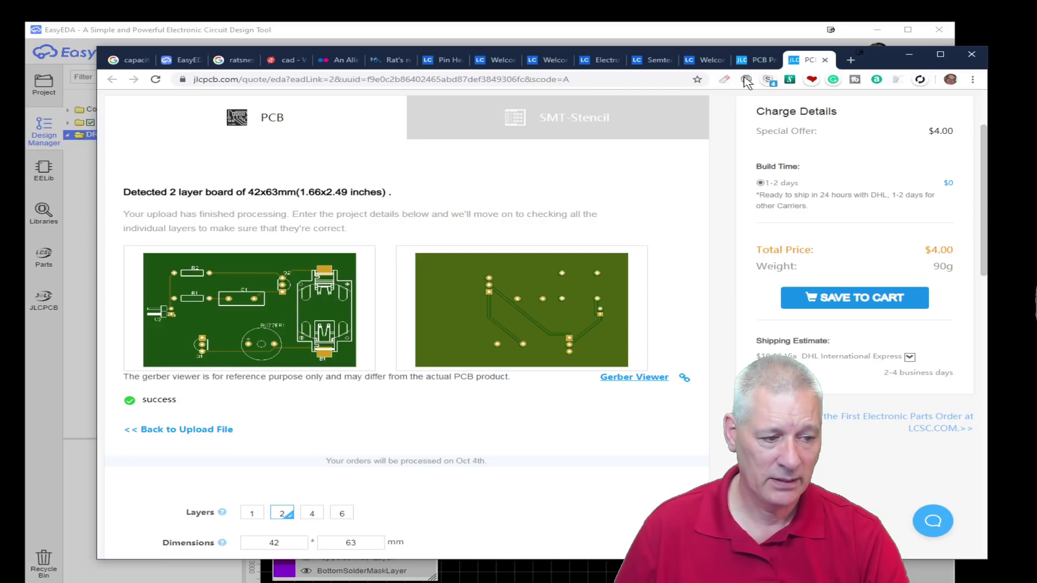
{"action": "scroll", "coordinate": [856, 194], "scroll_direction": "up", "scroll_amount": 2}
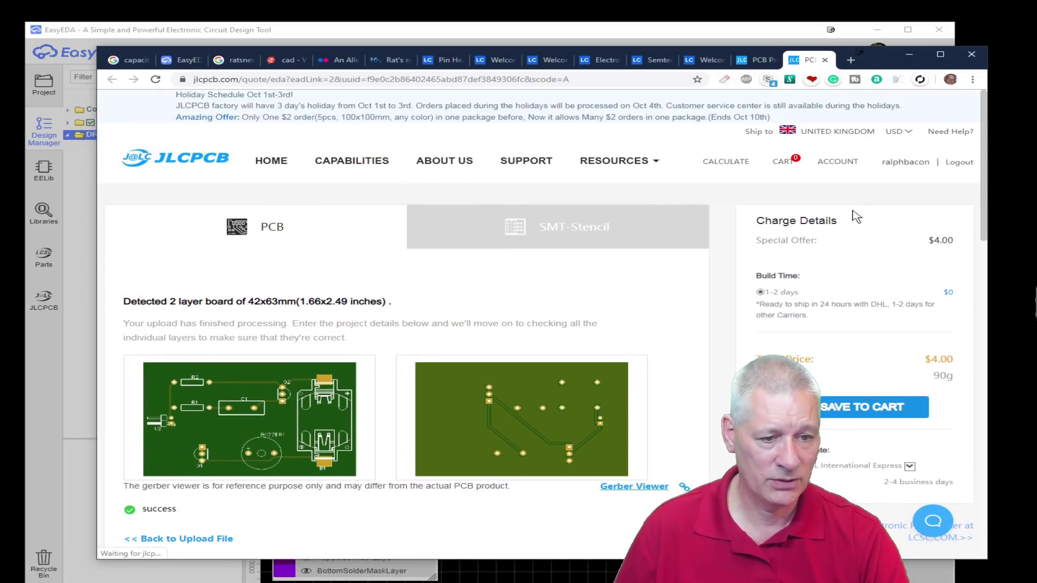
{"action": "scroll", "coordinate": [727, 465], "scroll_direction": "down", "scroll_amount": 2}
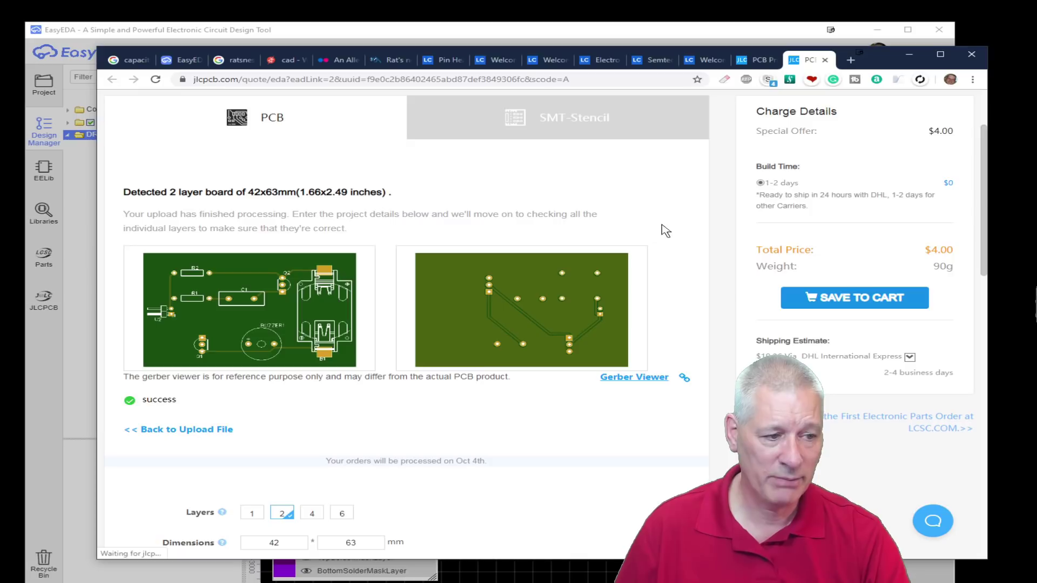
{"action": "scroll", "coordinate": [663, 241], "scroll_direction": "up", "scroll_amount": 2}
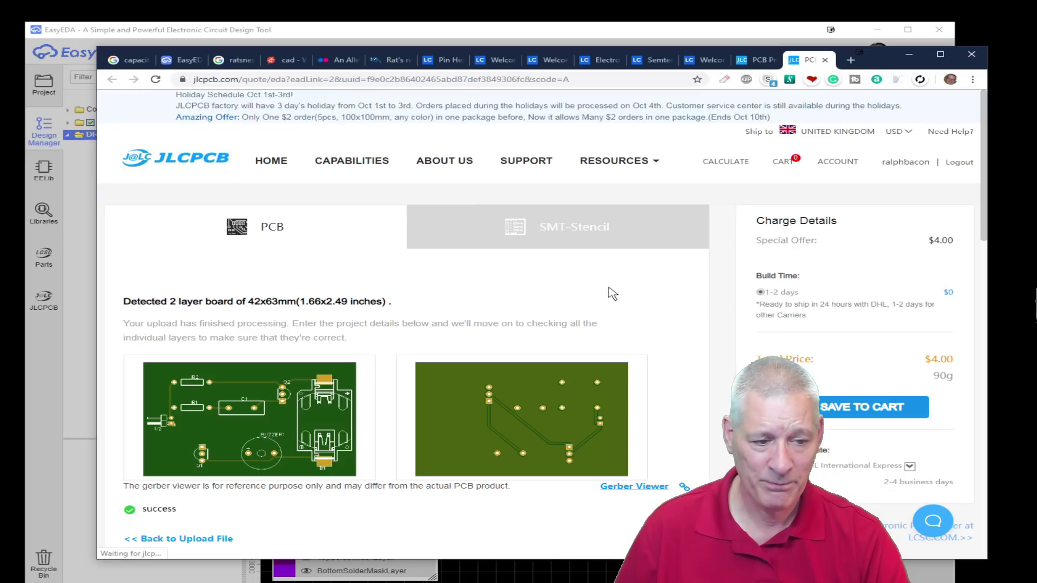
{"action": "left_click", "coordinate": [517, 253]}
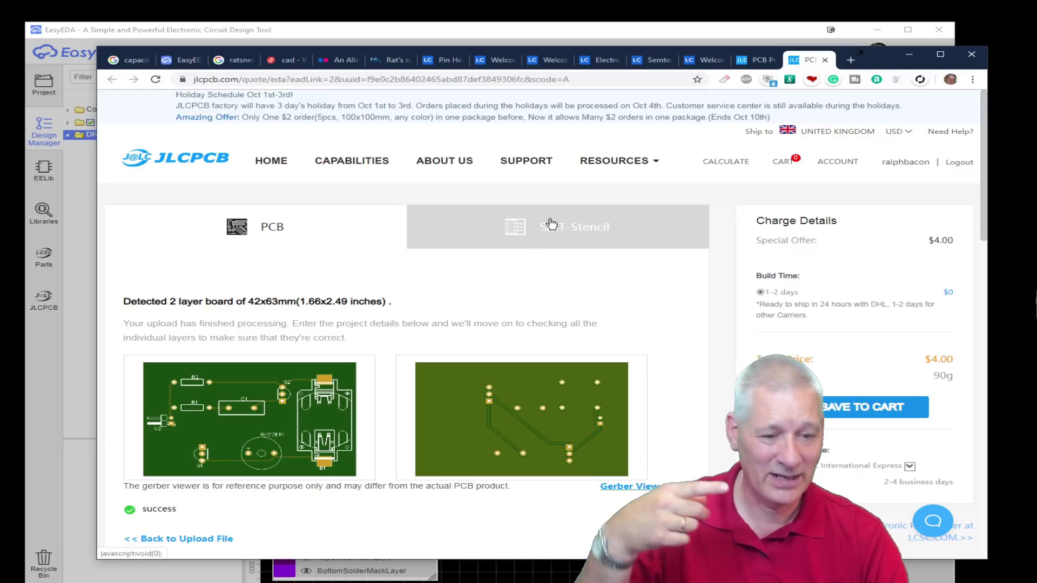
- Switch back to EasyEDA, close the fabrication file dialog and collapse the Design Manager
{"action": "left_click", "coordinate": [47, 359]}
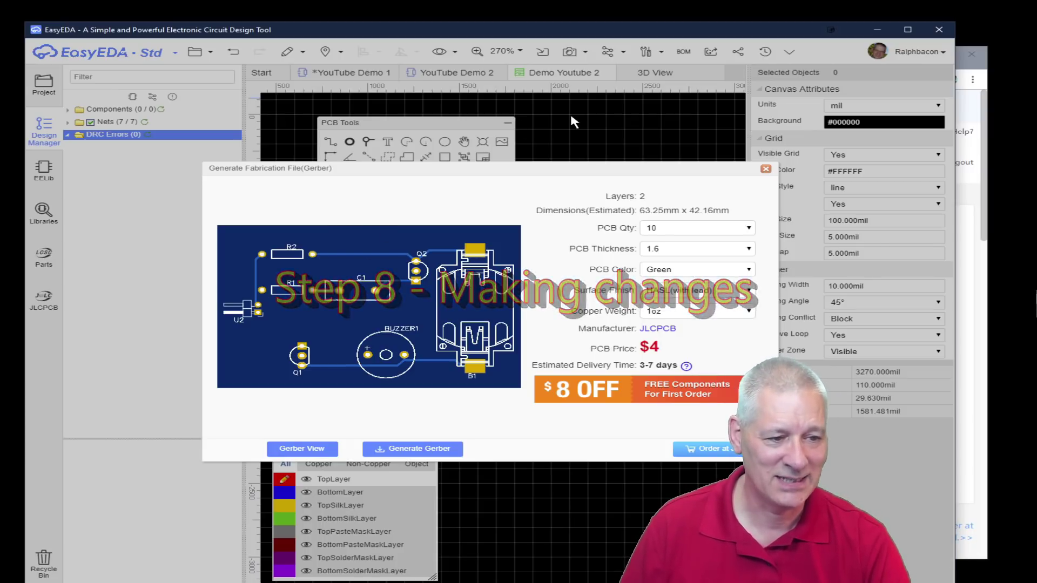
{"action": "left_click", "coordinate": [765, 169]}
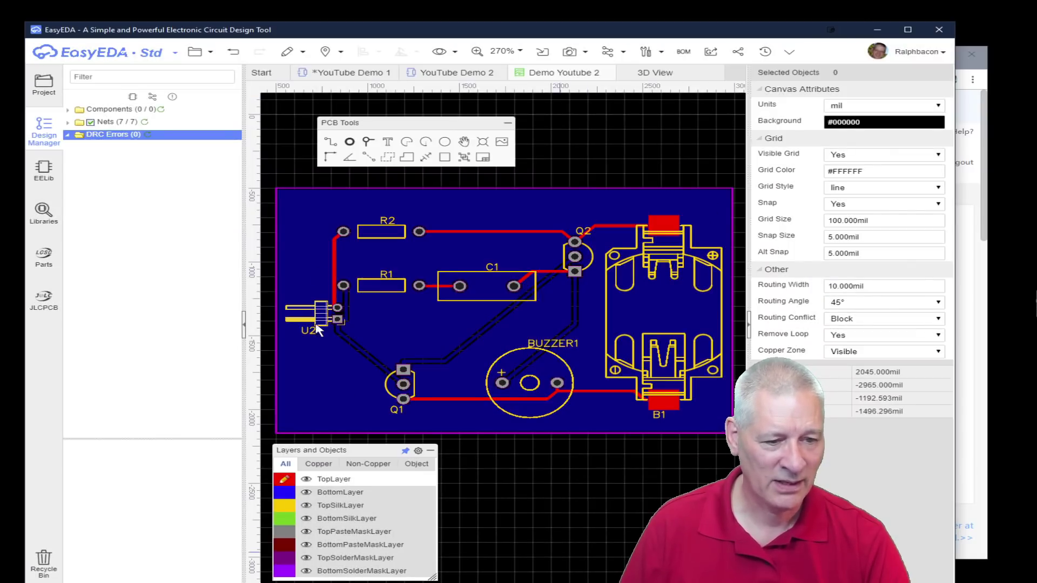
{"action": "left_click", "coordinate": [244, 327]}
- Import changes from the schematic into the PCB and dismiss the resulting notice
{"action": "left_click", "coordinate": [248, 319]}
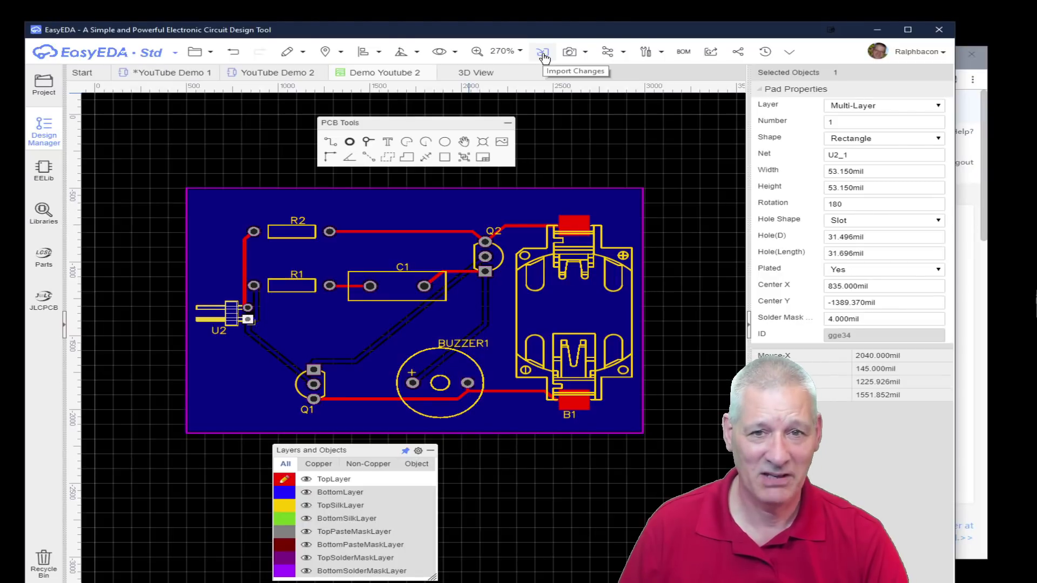
{"action": "left_click", "coordinate": [543, 54]}
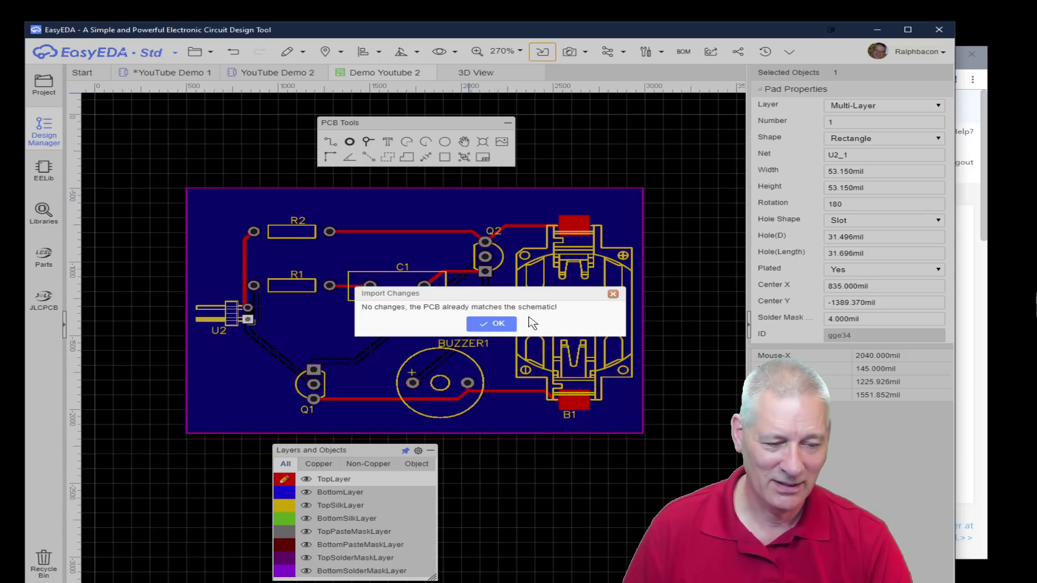
{"action": "left_click", "coordinate": [492, 324]}
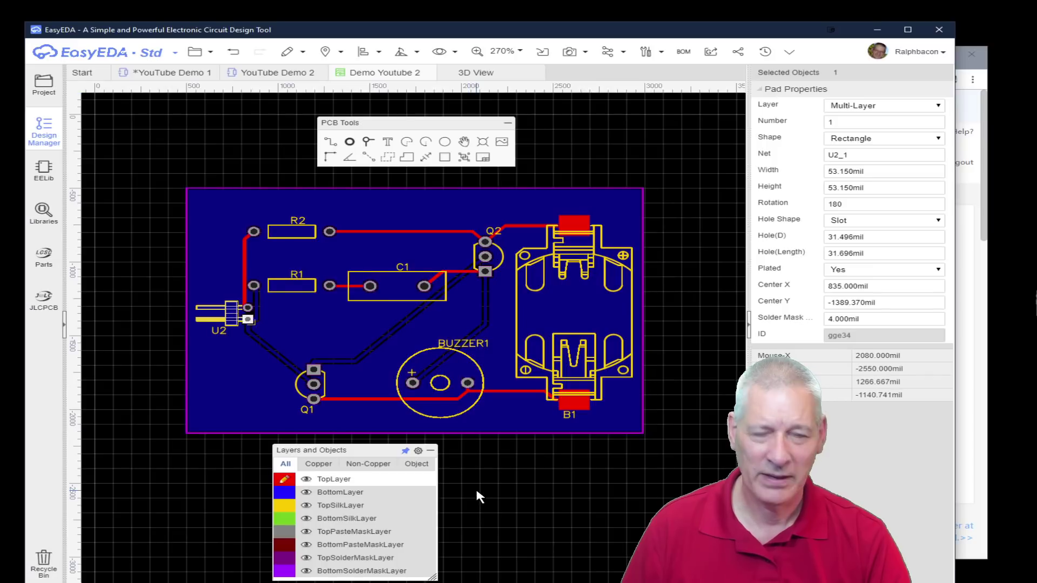